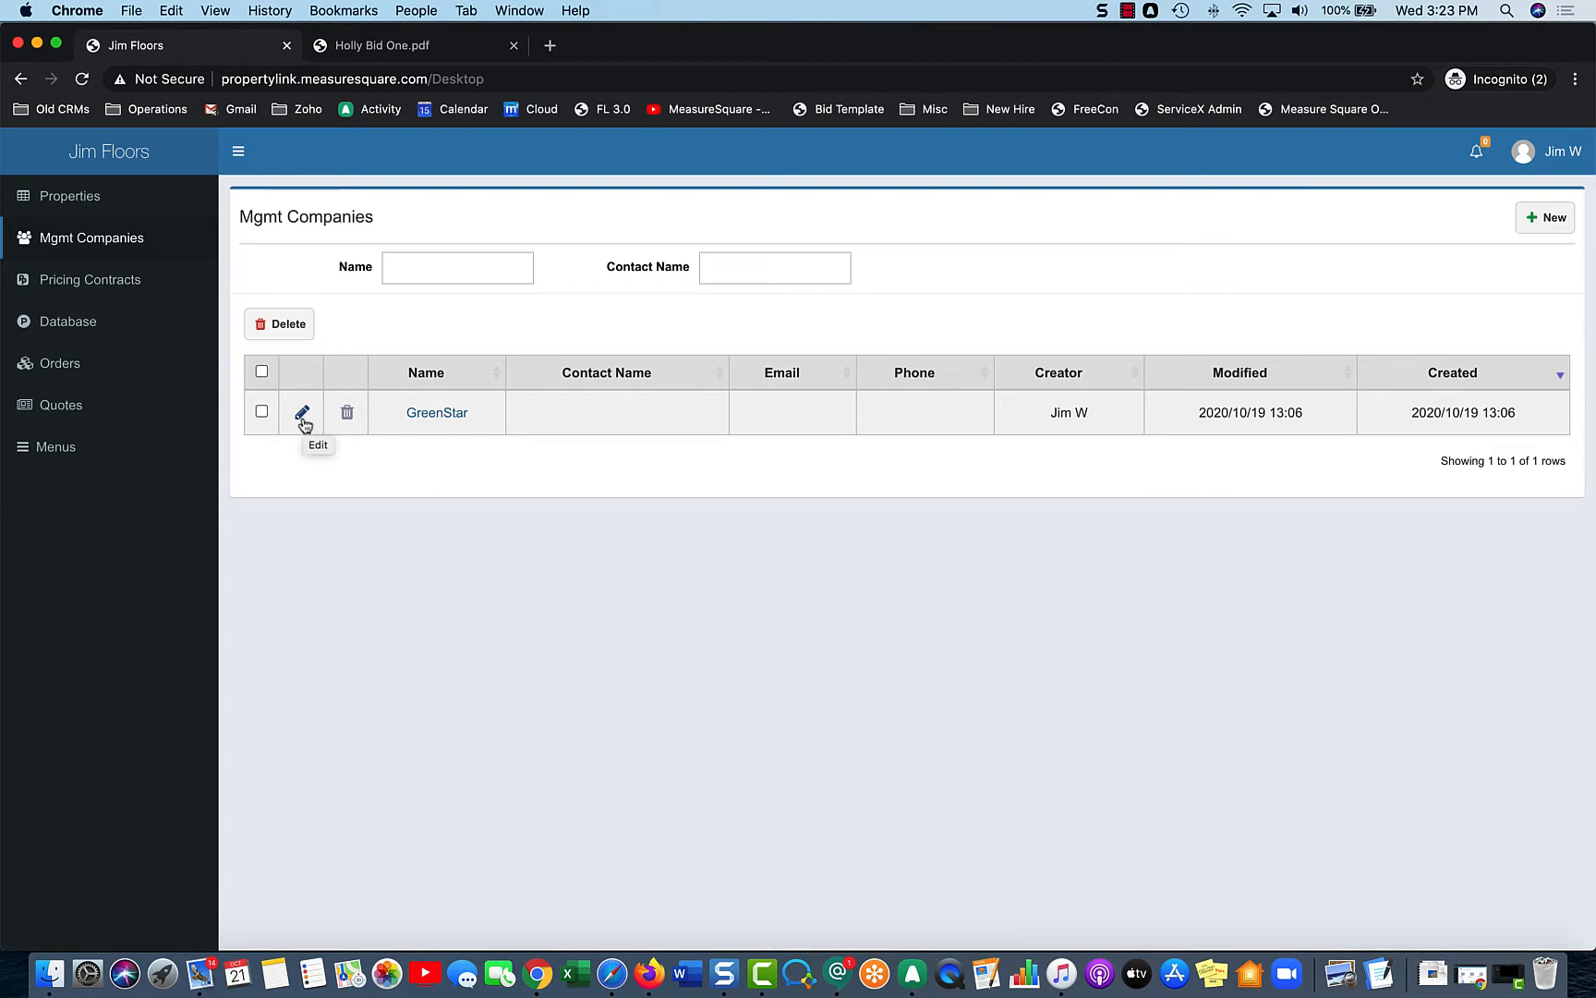
Review the GreenStar management company's details and login info, and close the record without changes
click(302, 414)
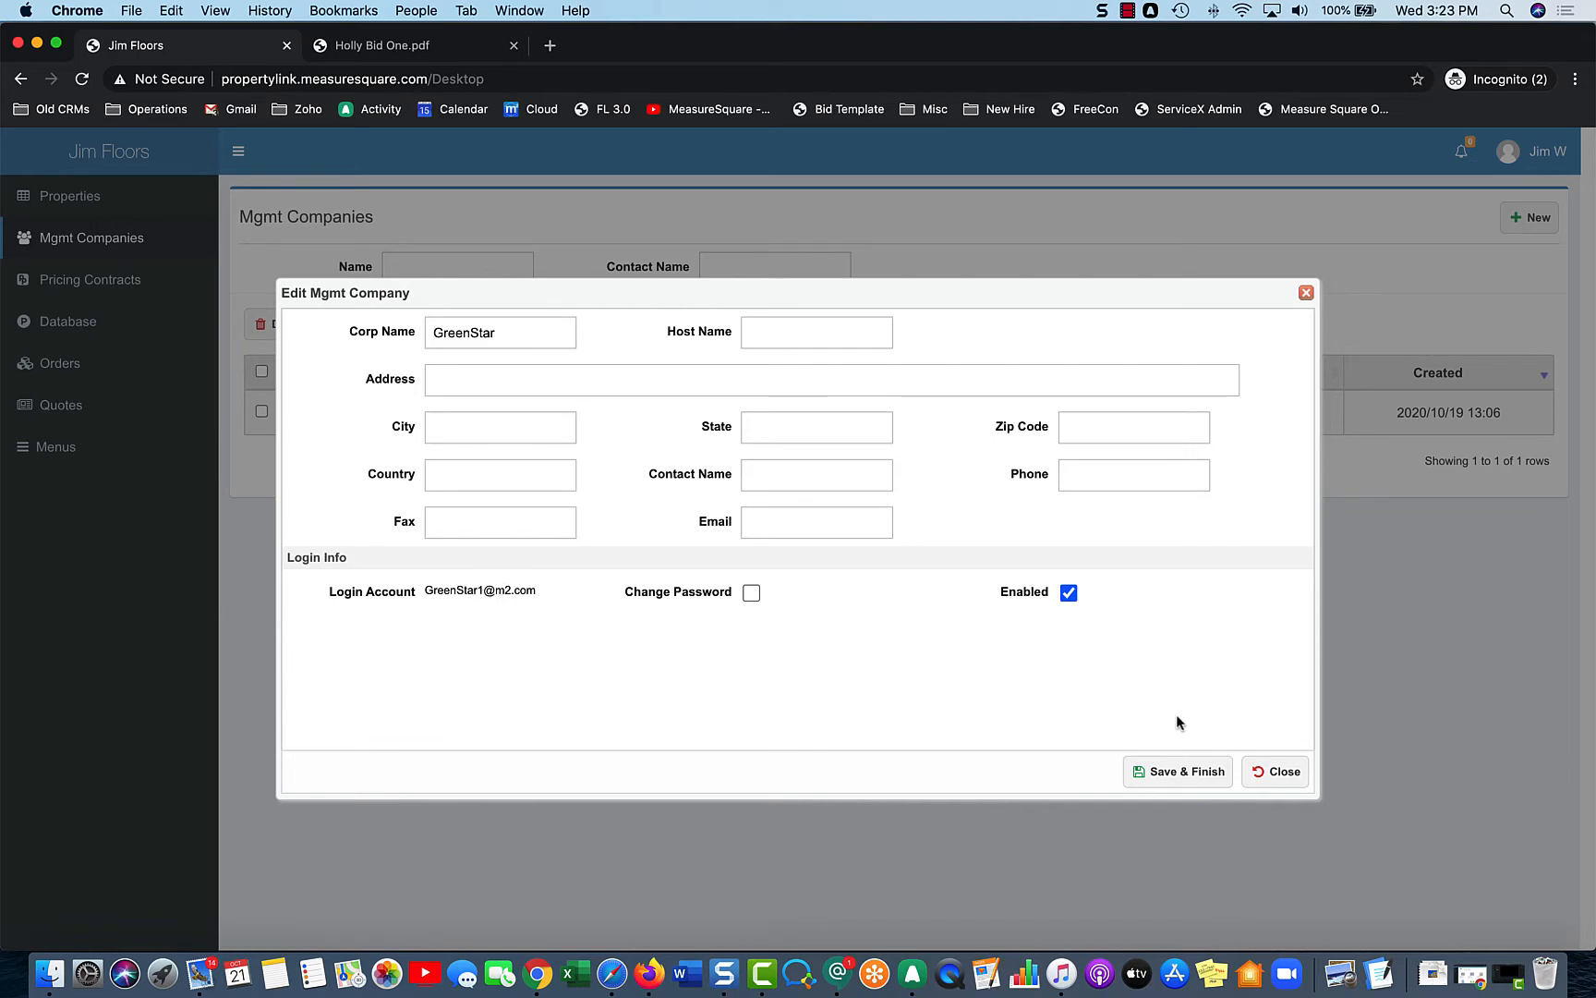
click(1293, 771)
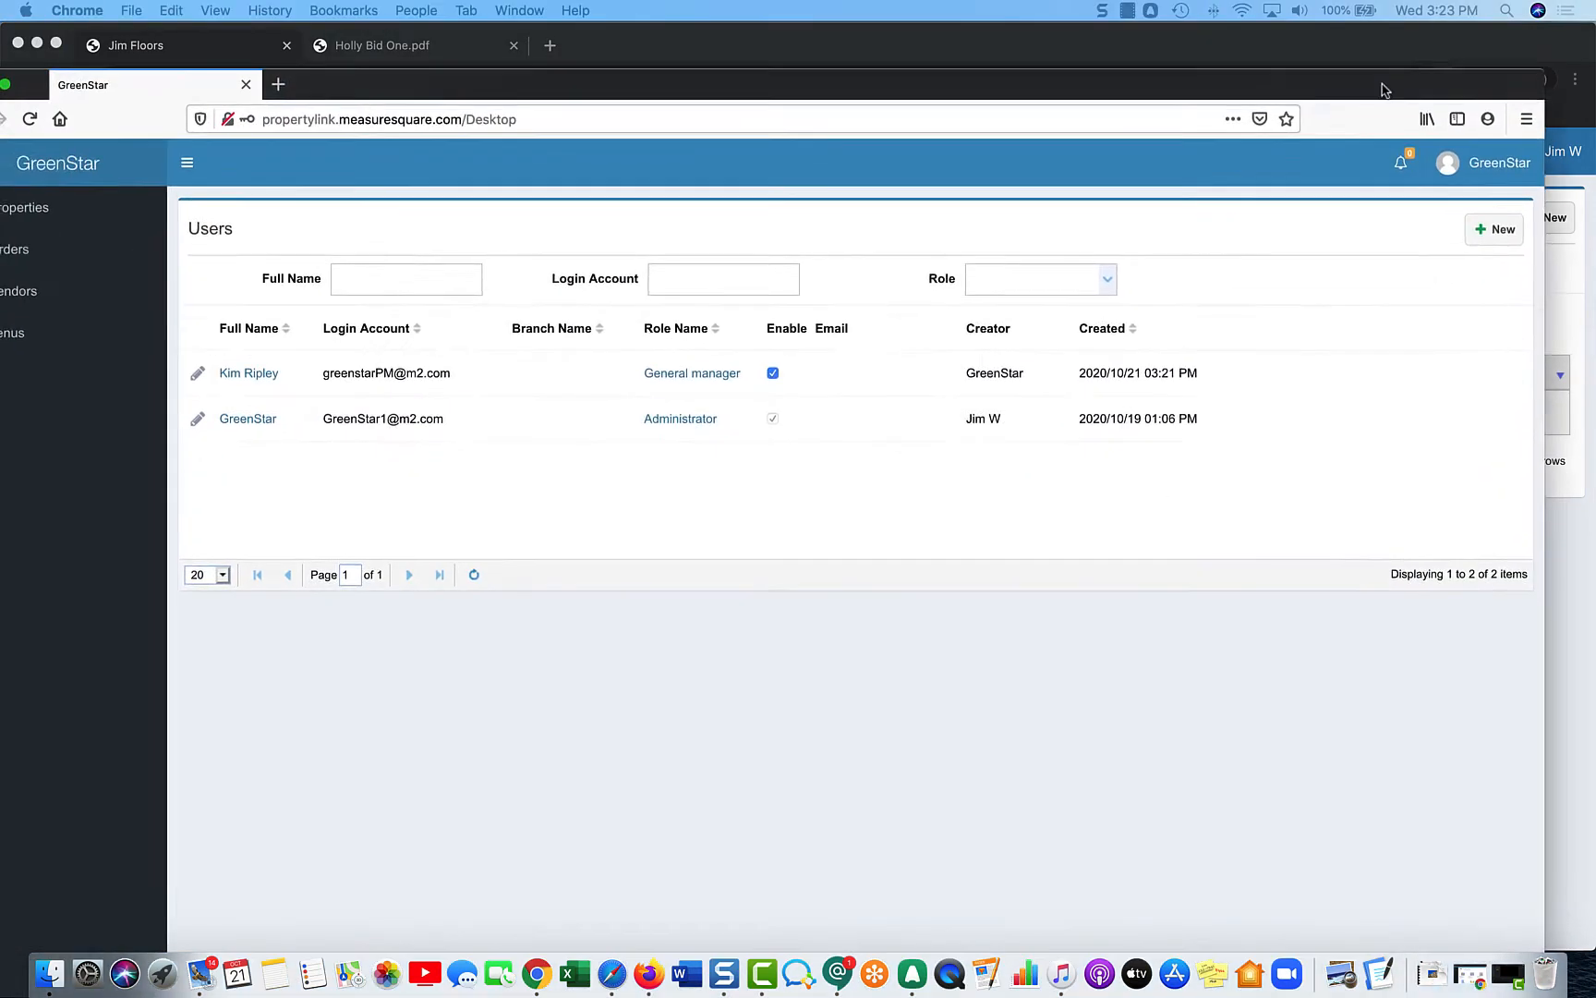
Switch to the GreenStar account in Firefox and view its Users list from the admin items
click(1446, 35)
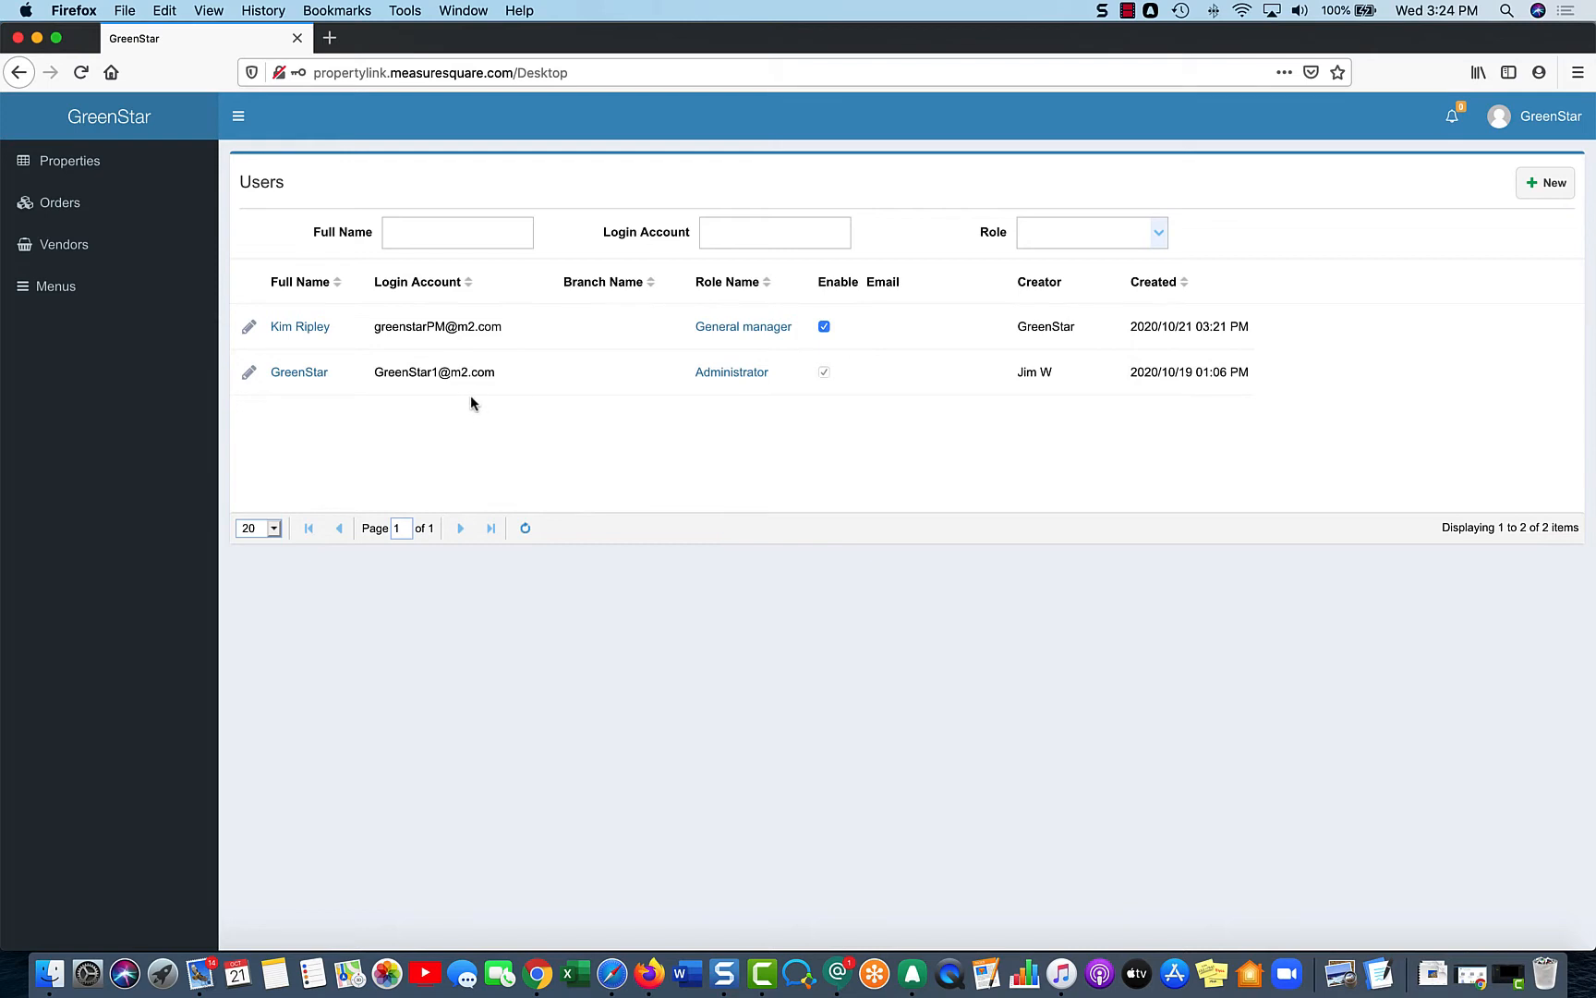
click(88, 287)
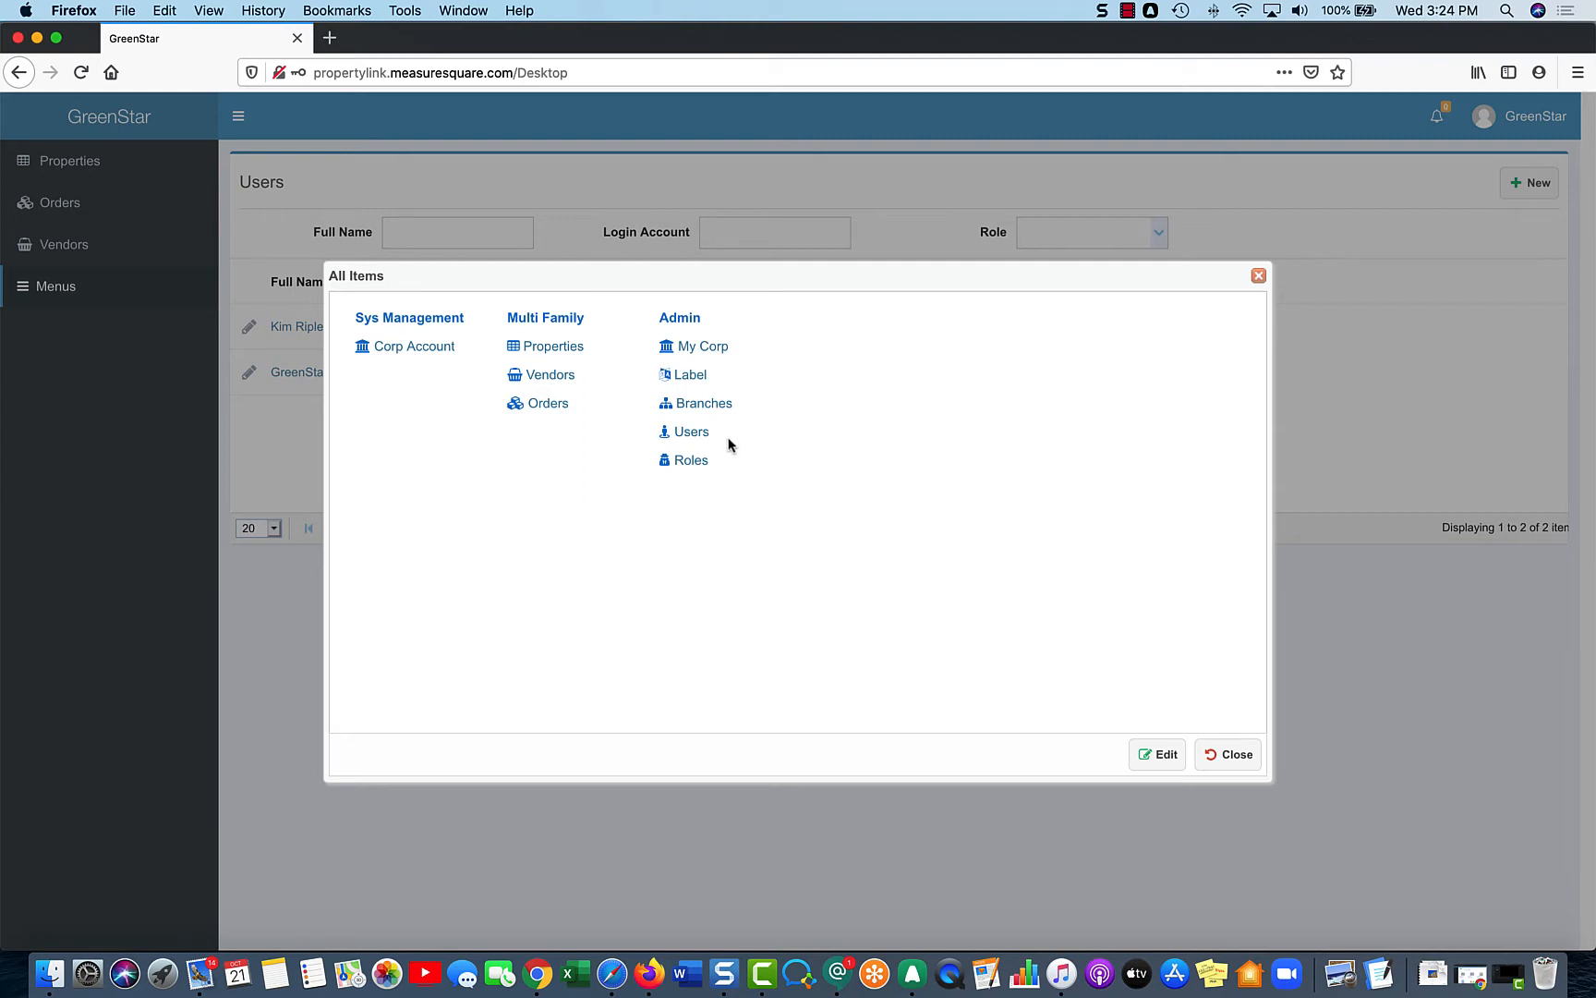
click(684, 433)
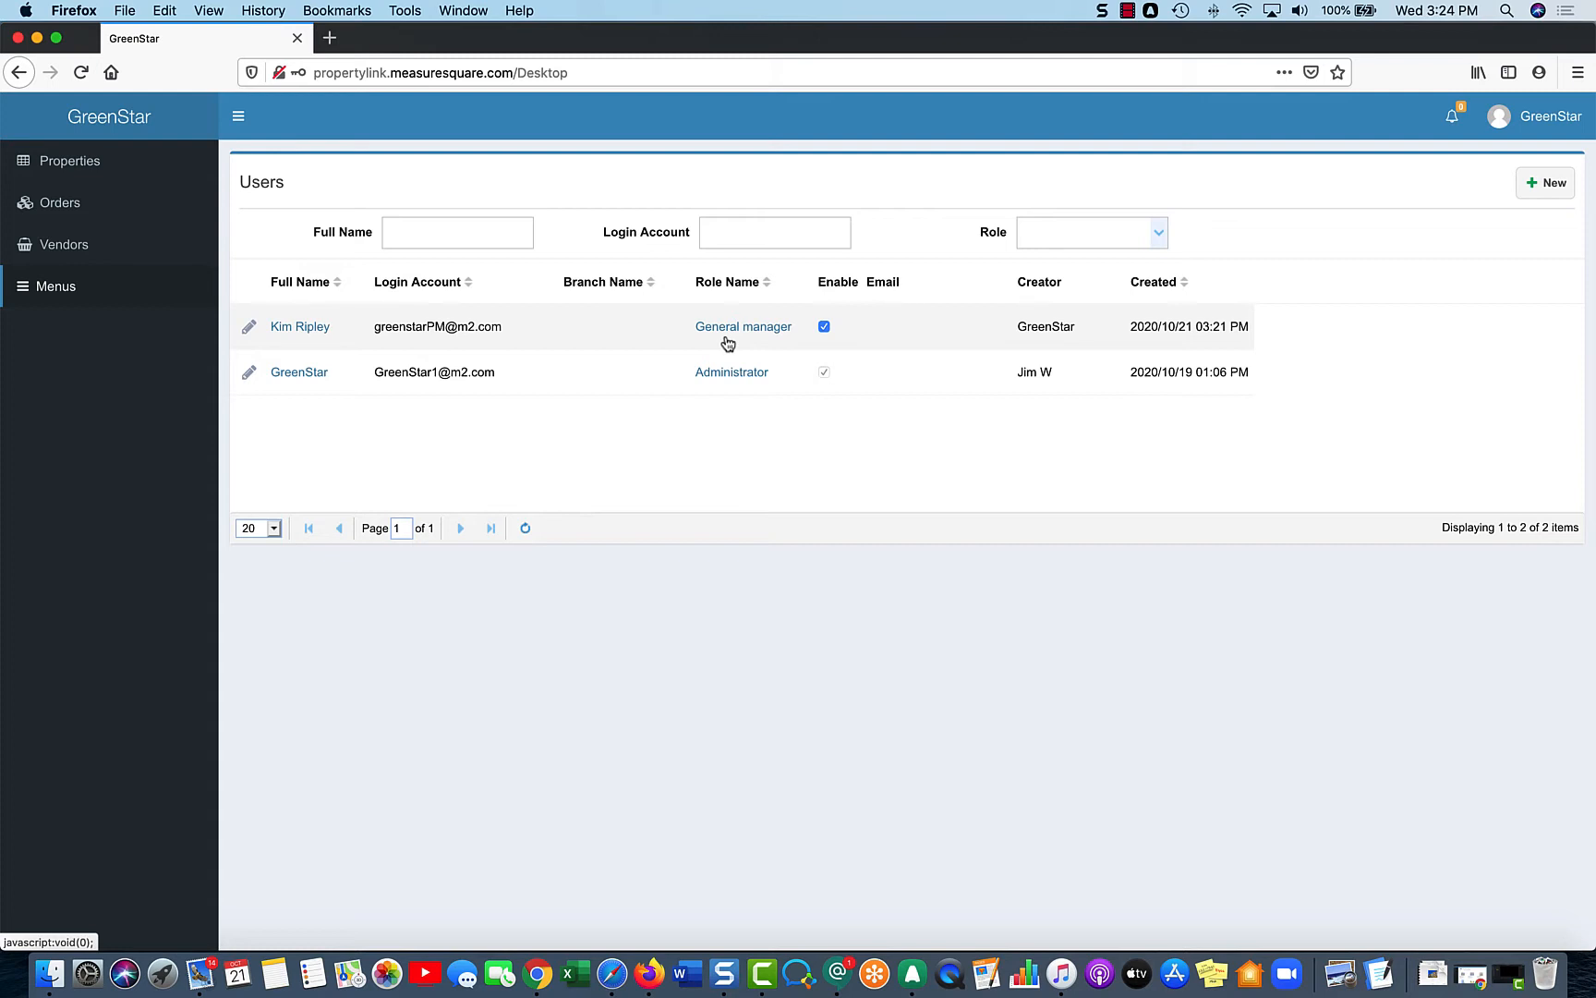
Open the Holly street property and bring up its plans for starting a new order
click(66, 180)
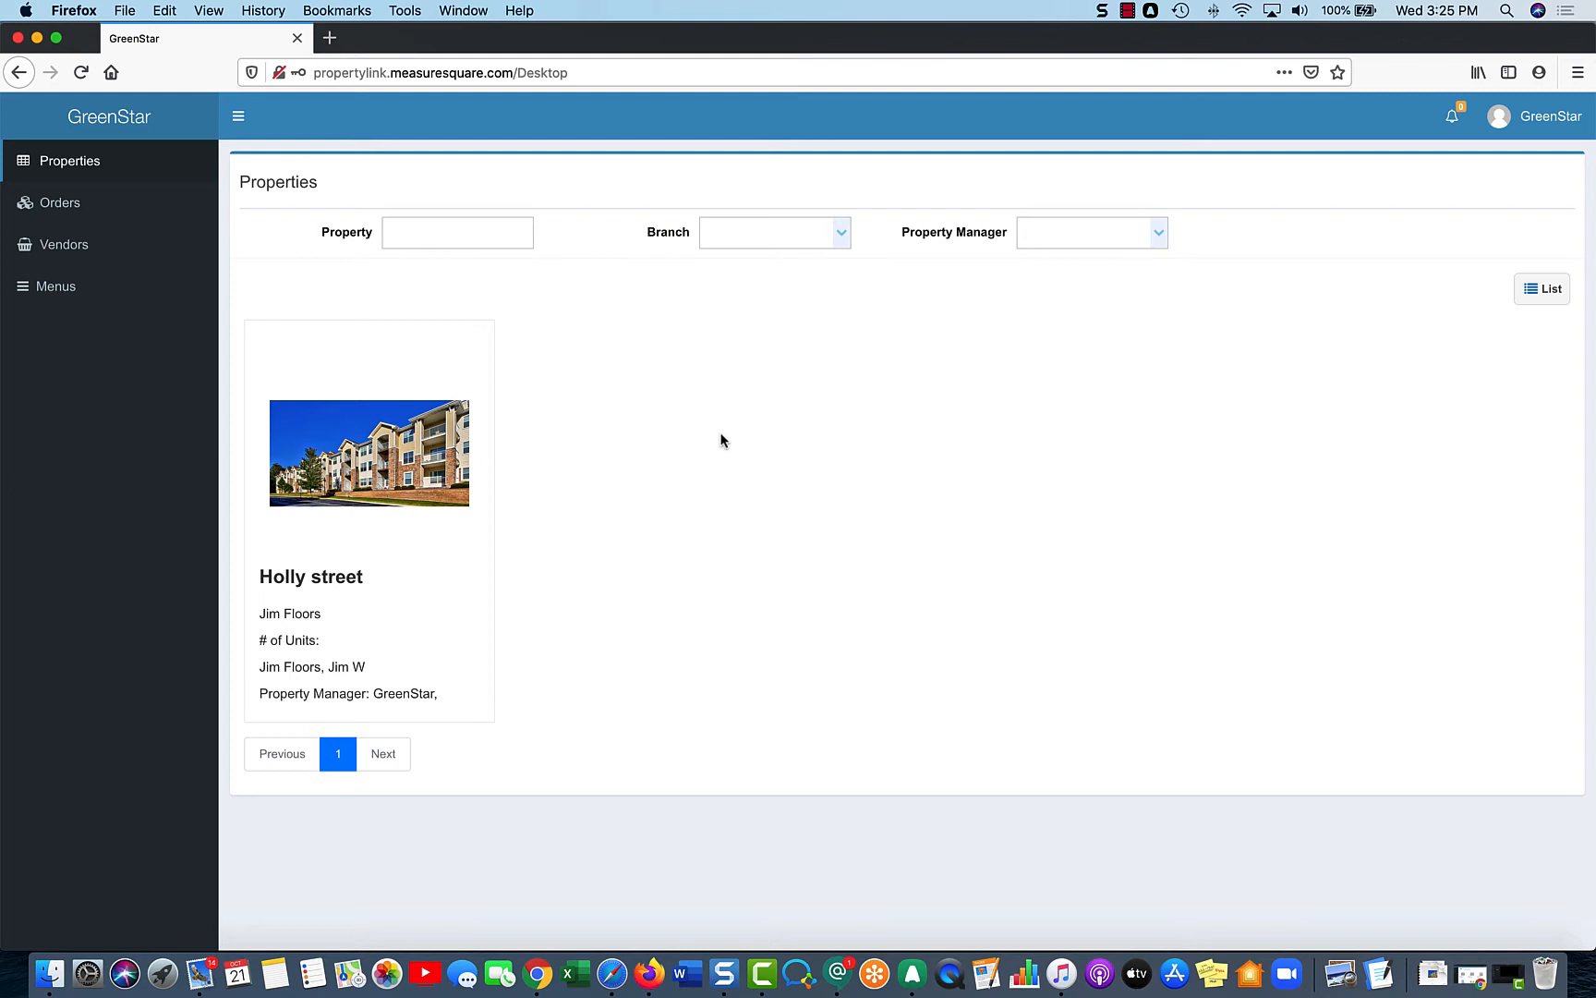
mouse_move(468, 462)
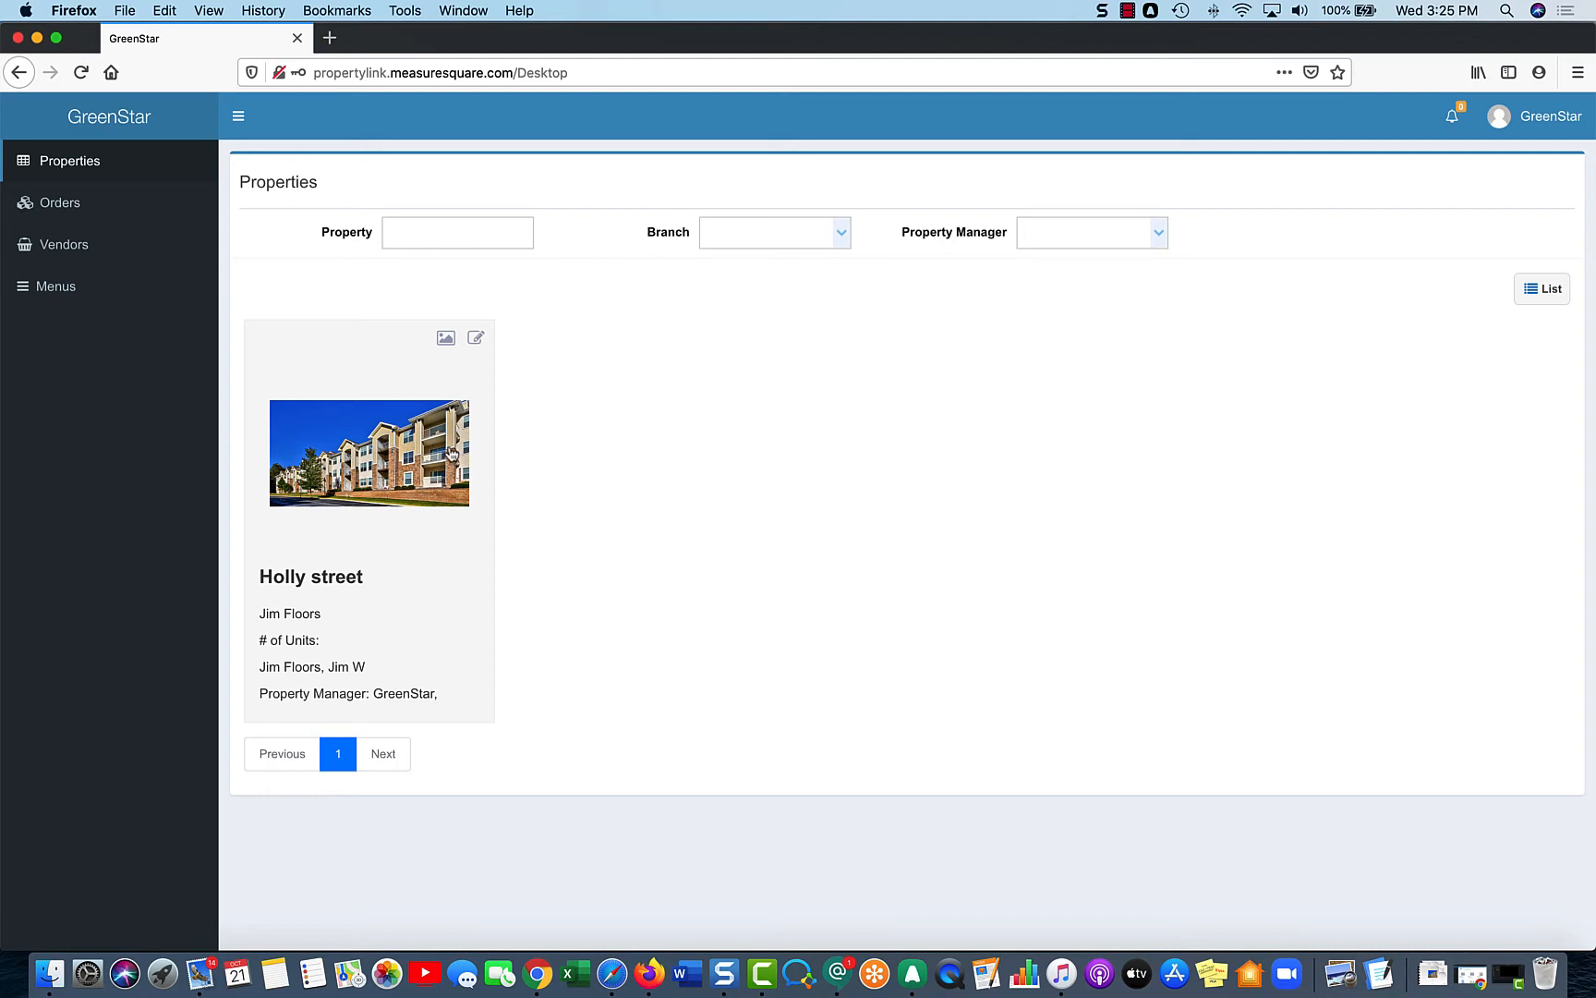
click(468, 450)
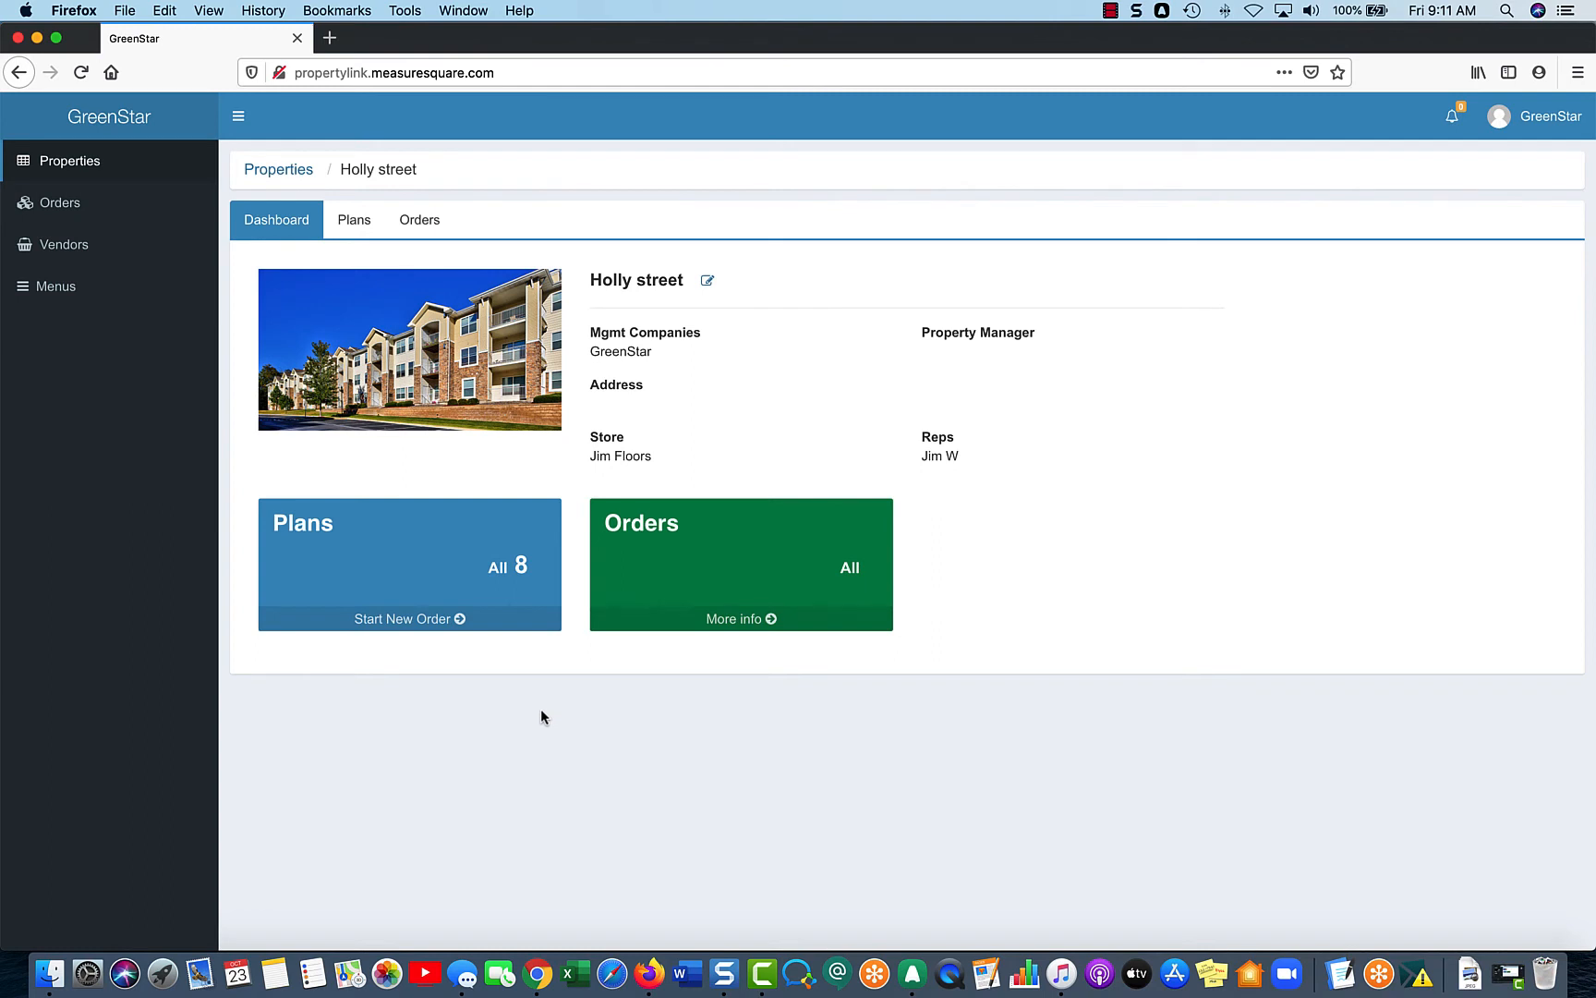
click(442, 621)
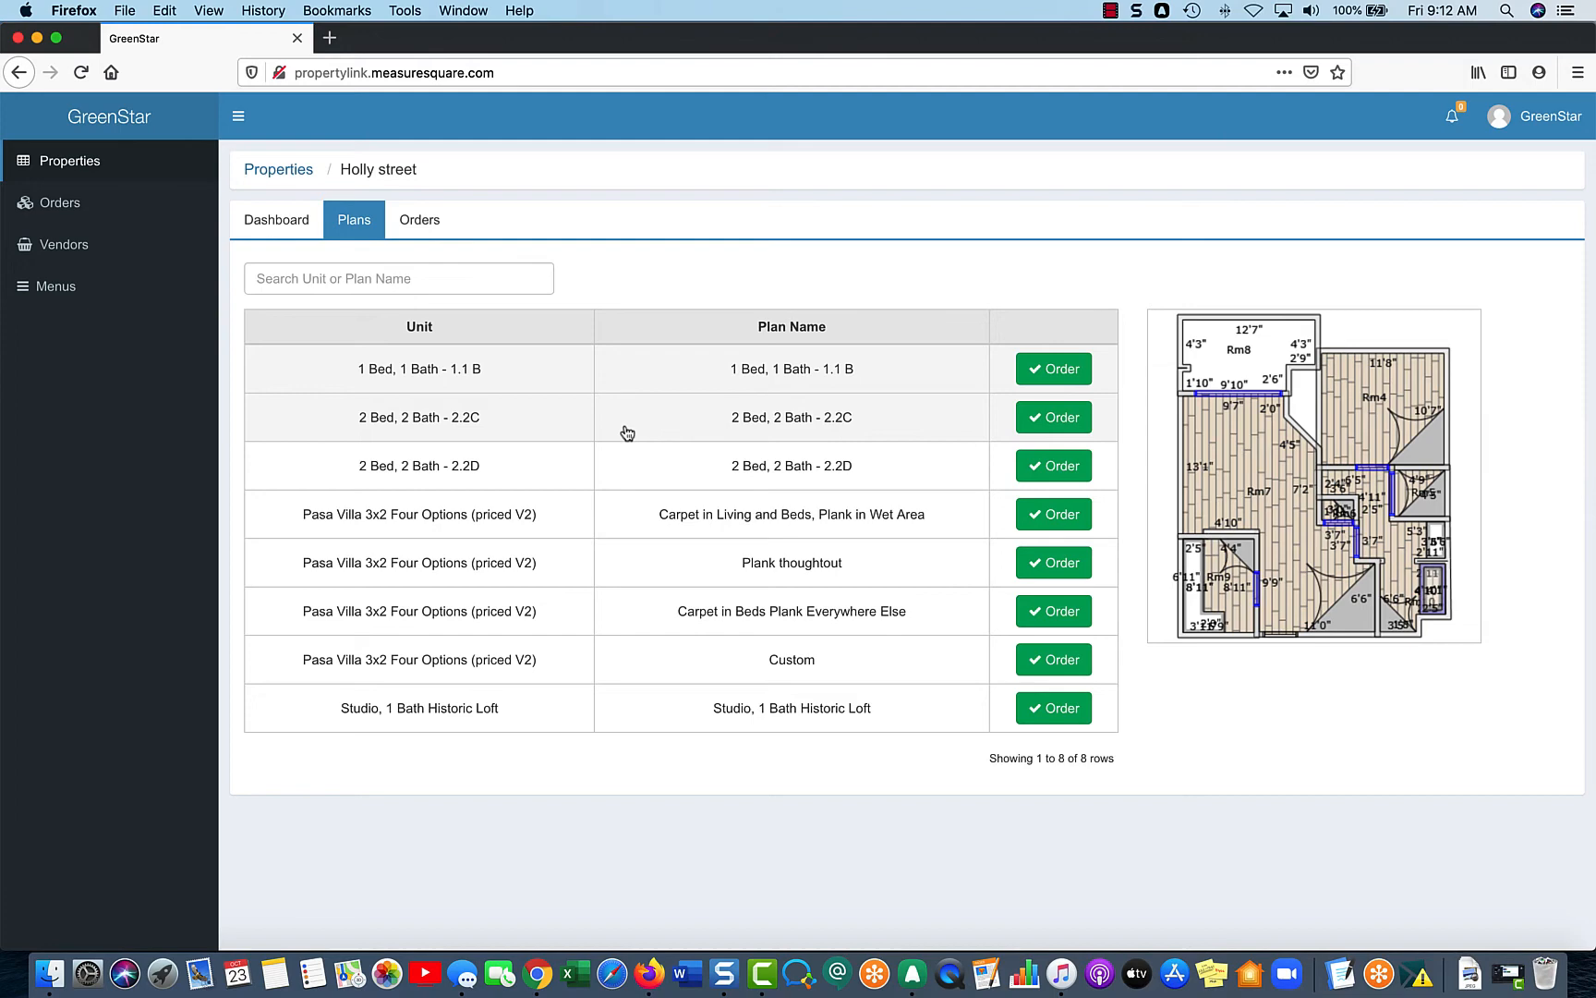
Preview the unit plans, start an order for 2 Bed, 2 Bath - 2.2C, and include all unit areas
click(687, 467)
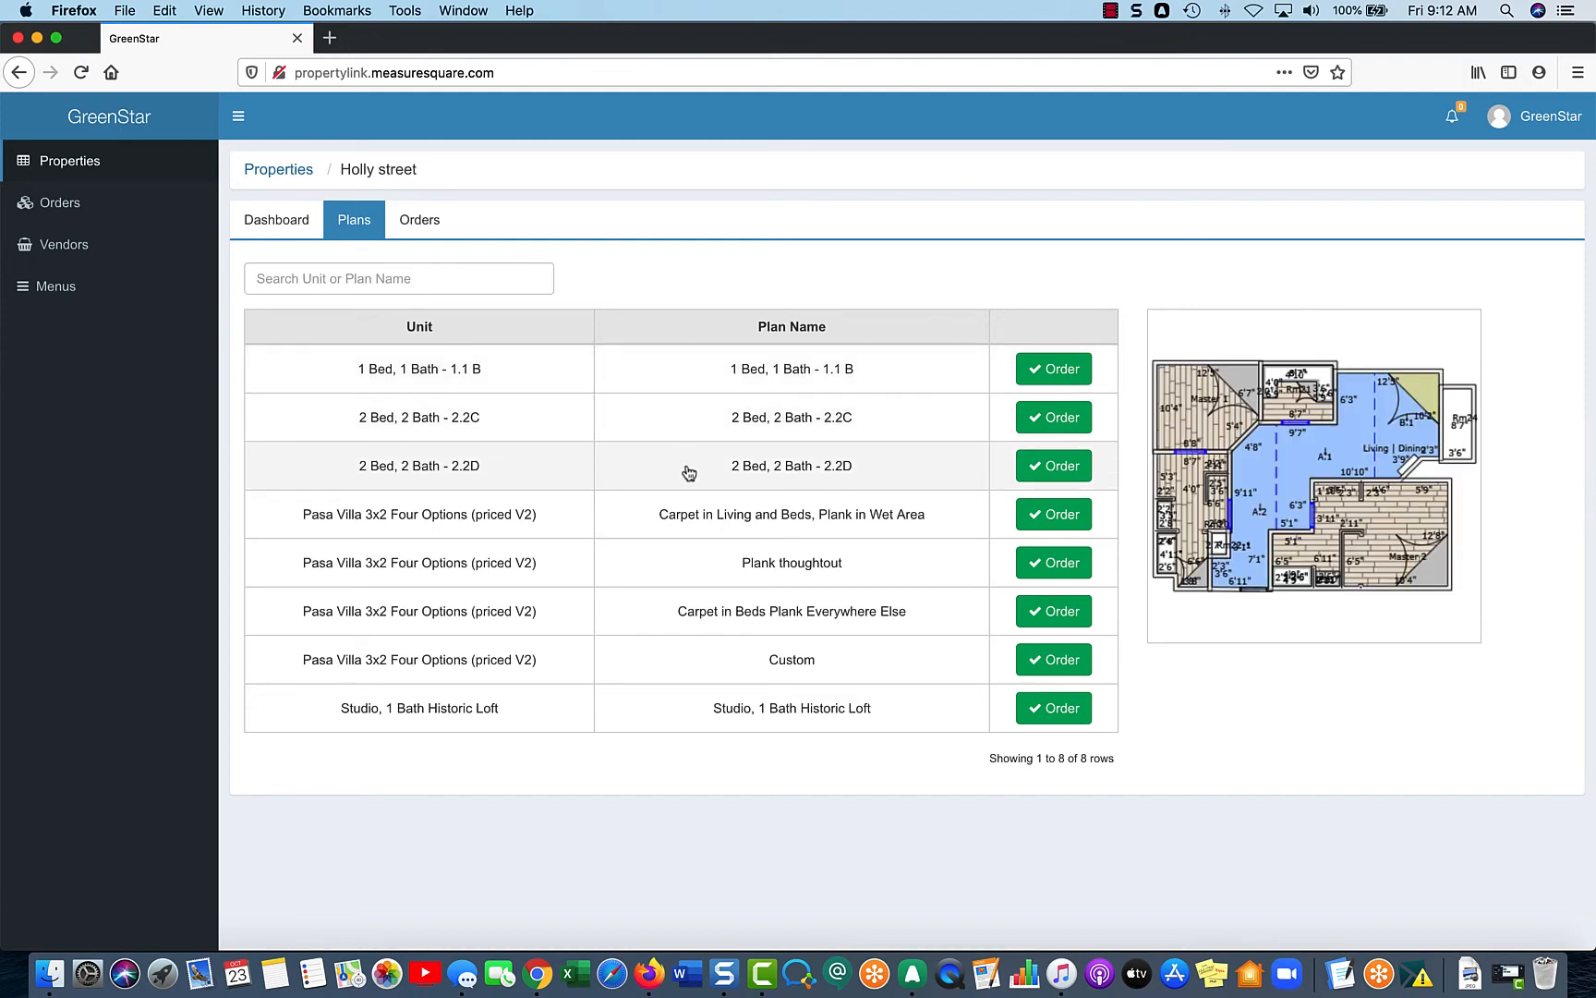
click(705, 509)
click(692, 431)
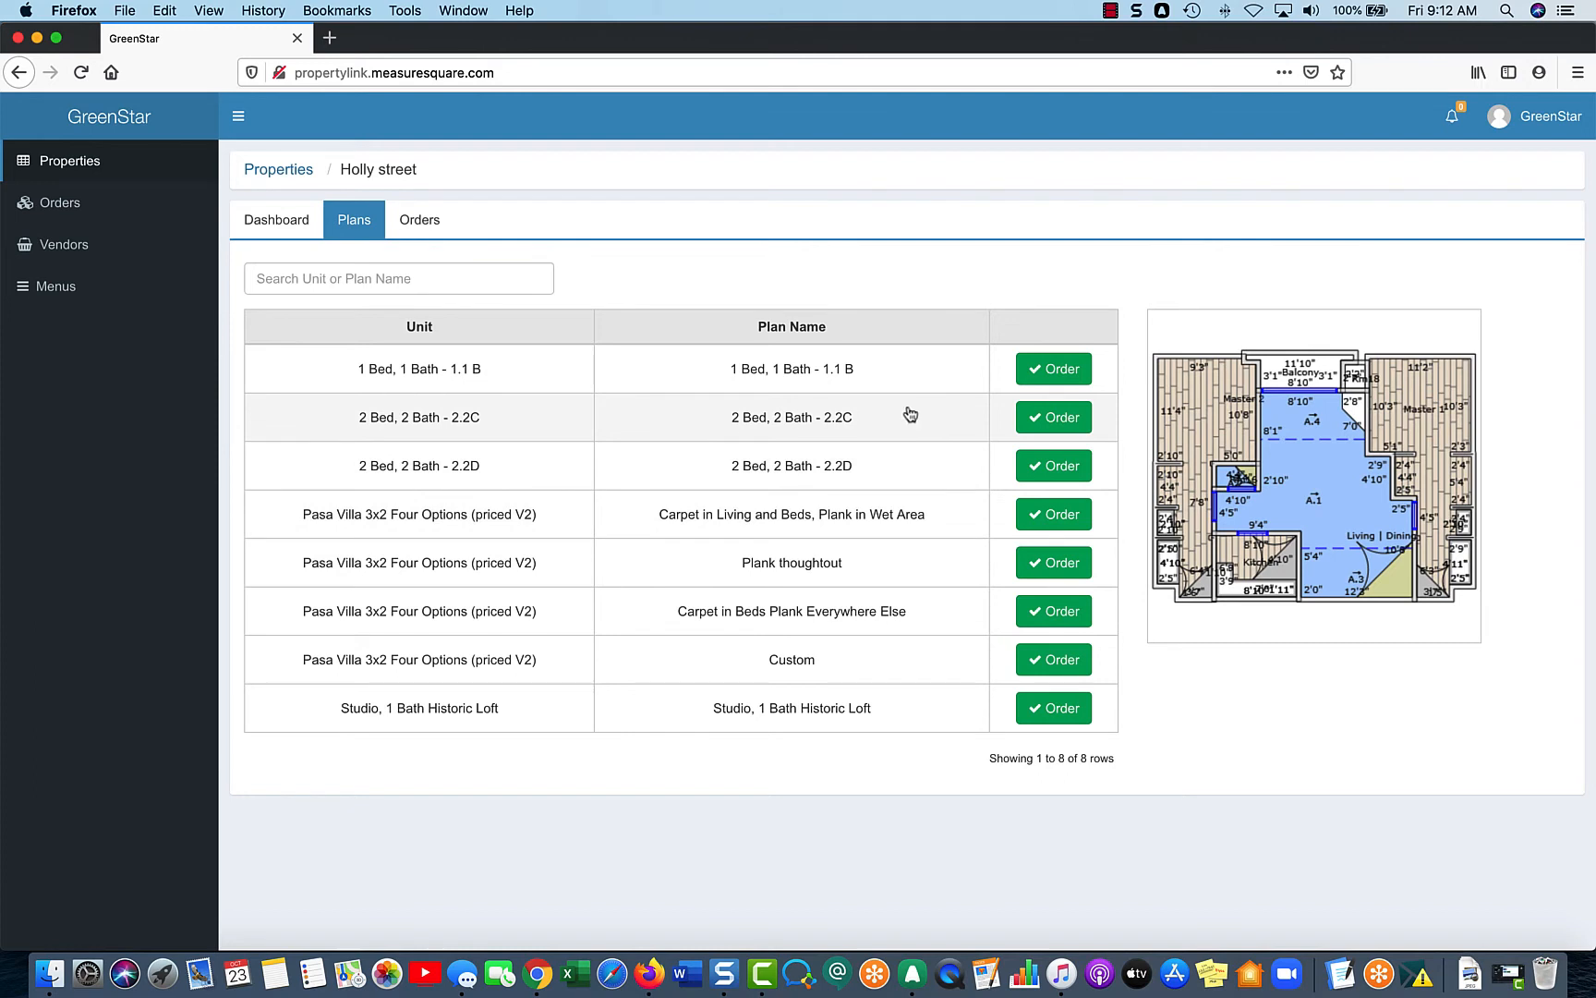
click(1025, 418)
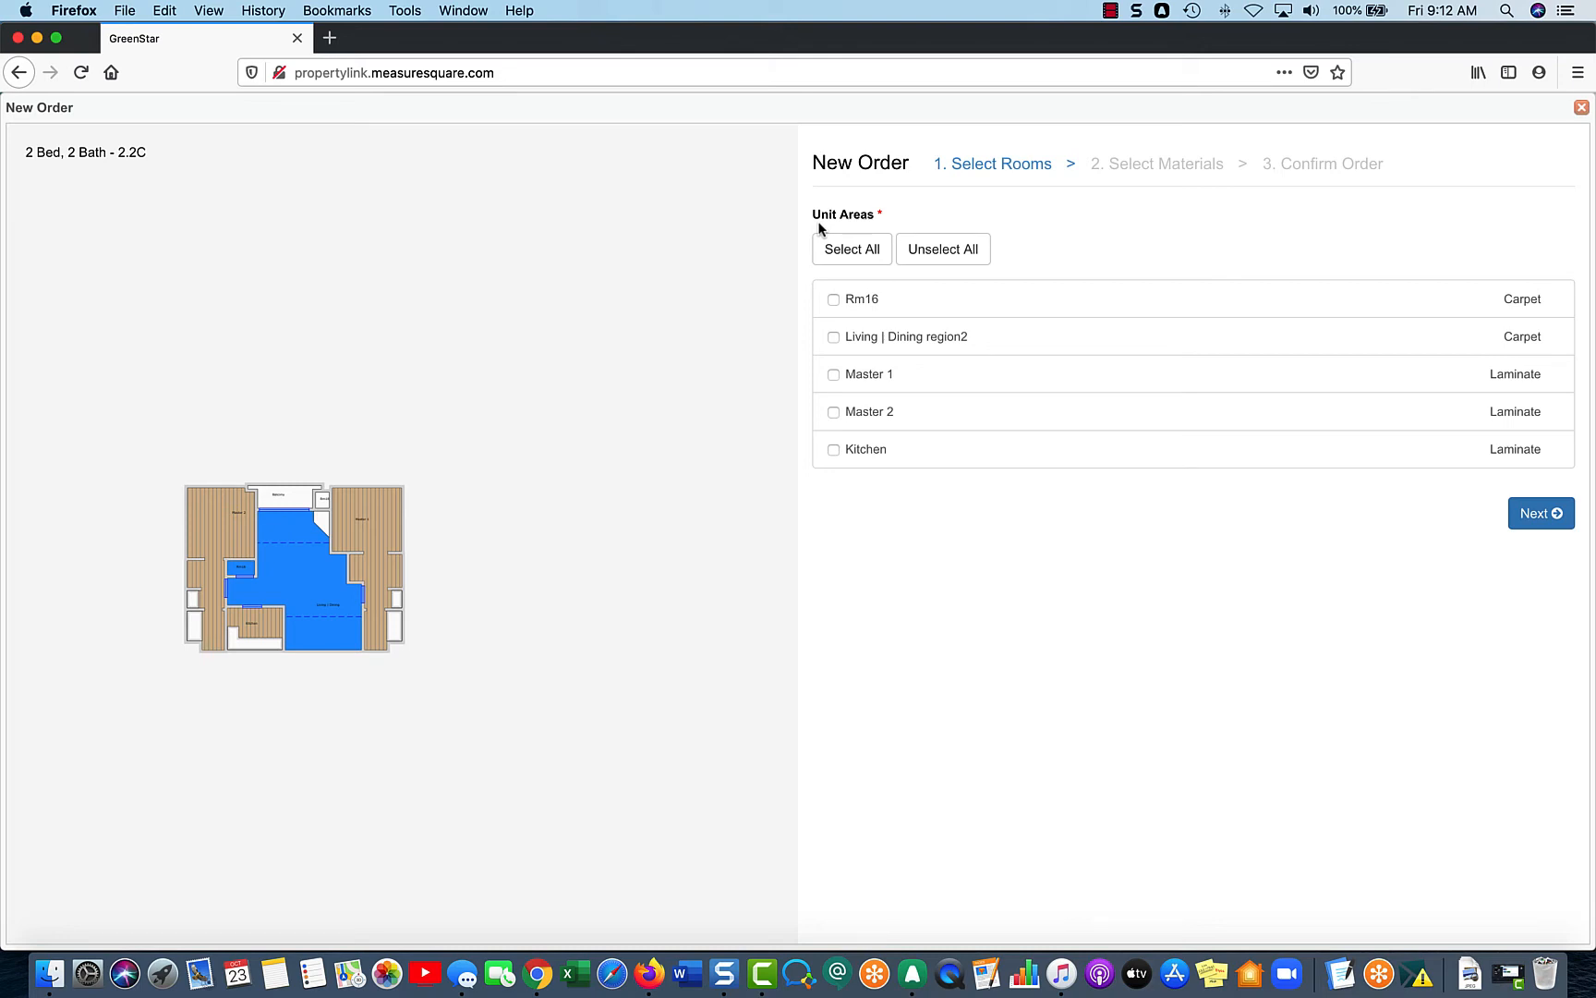
click(830, 251)
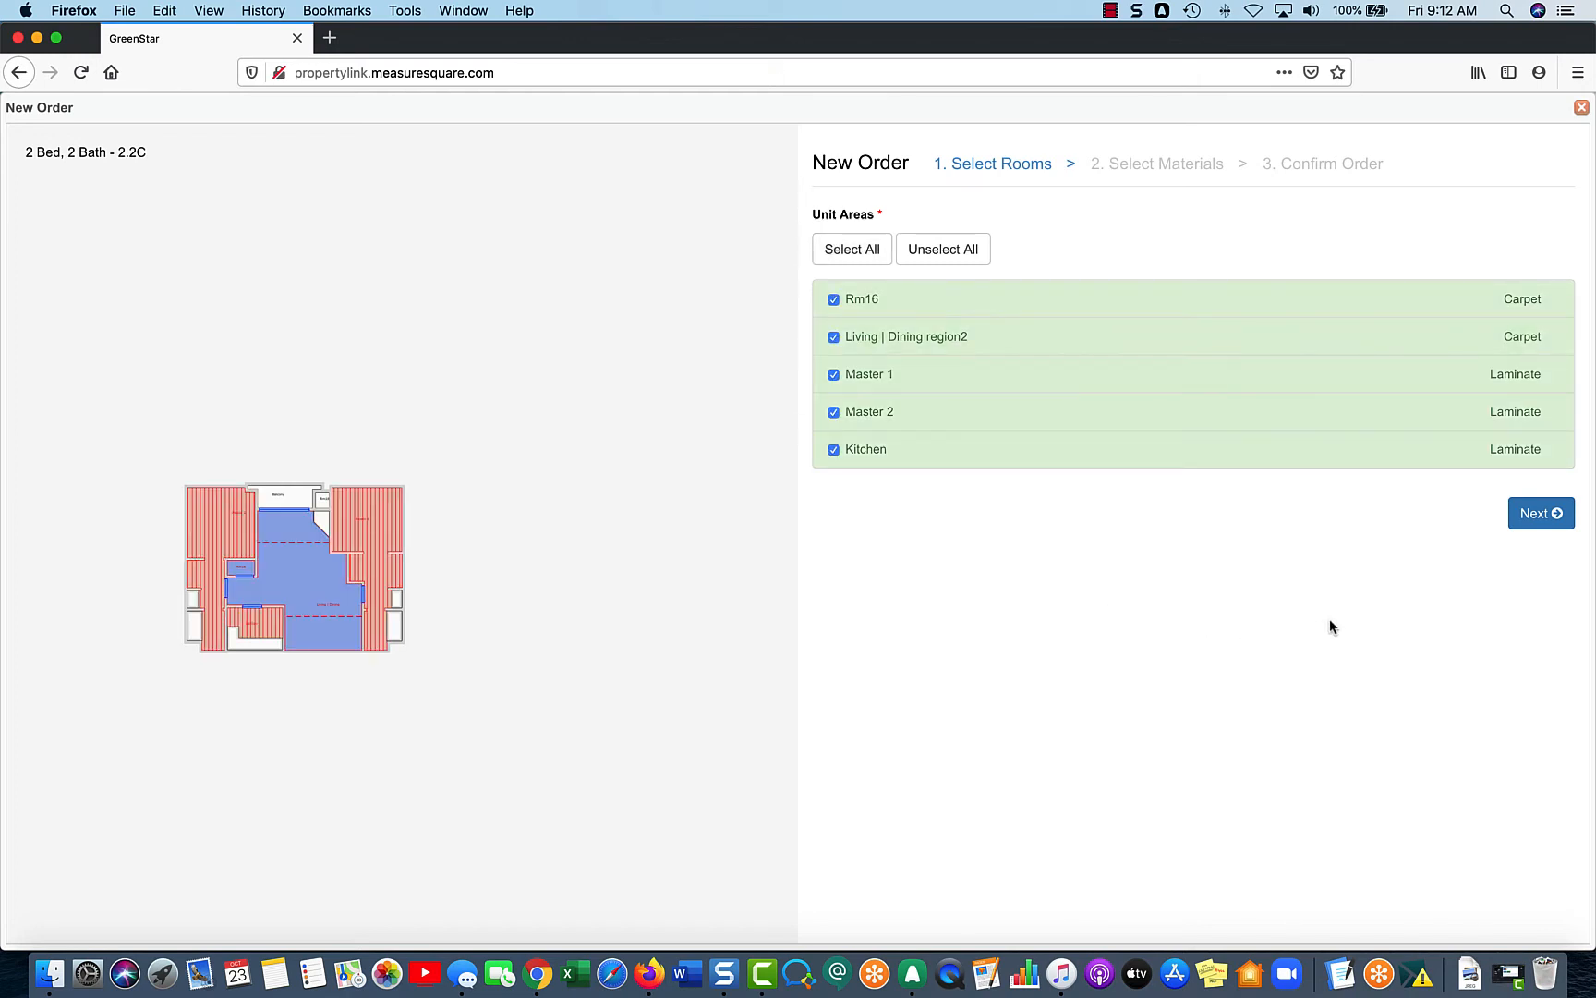
click(1538, 517)
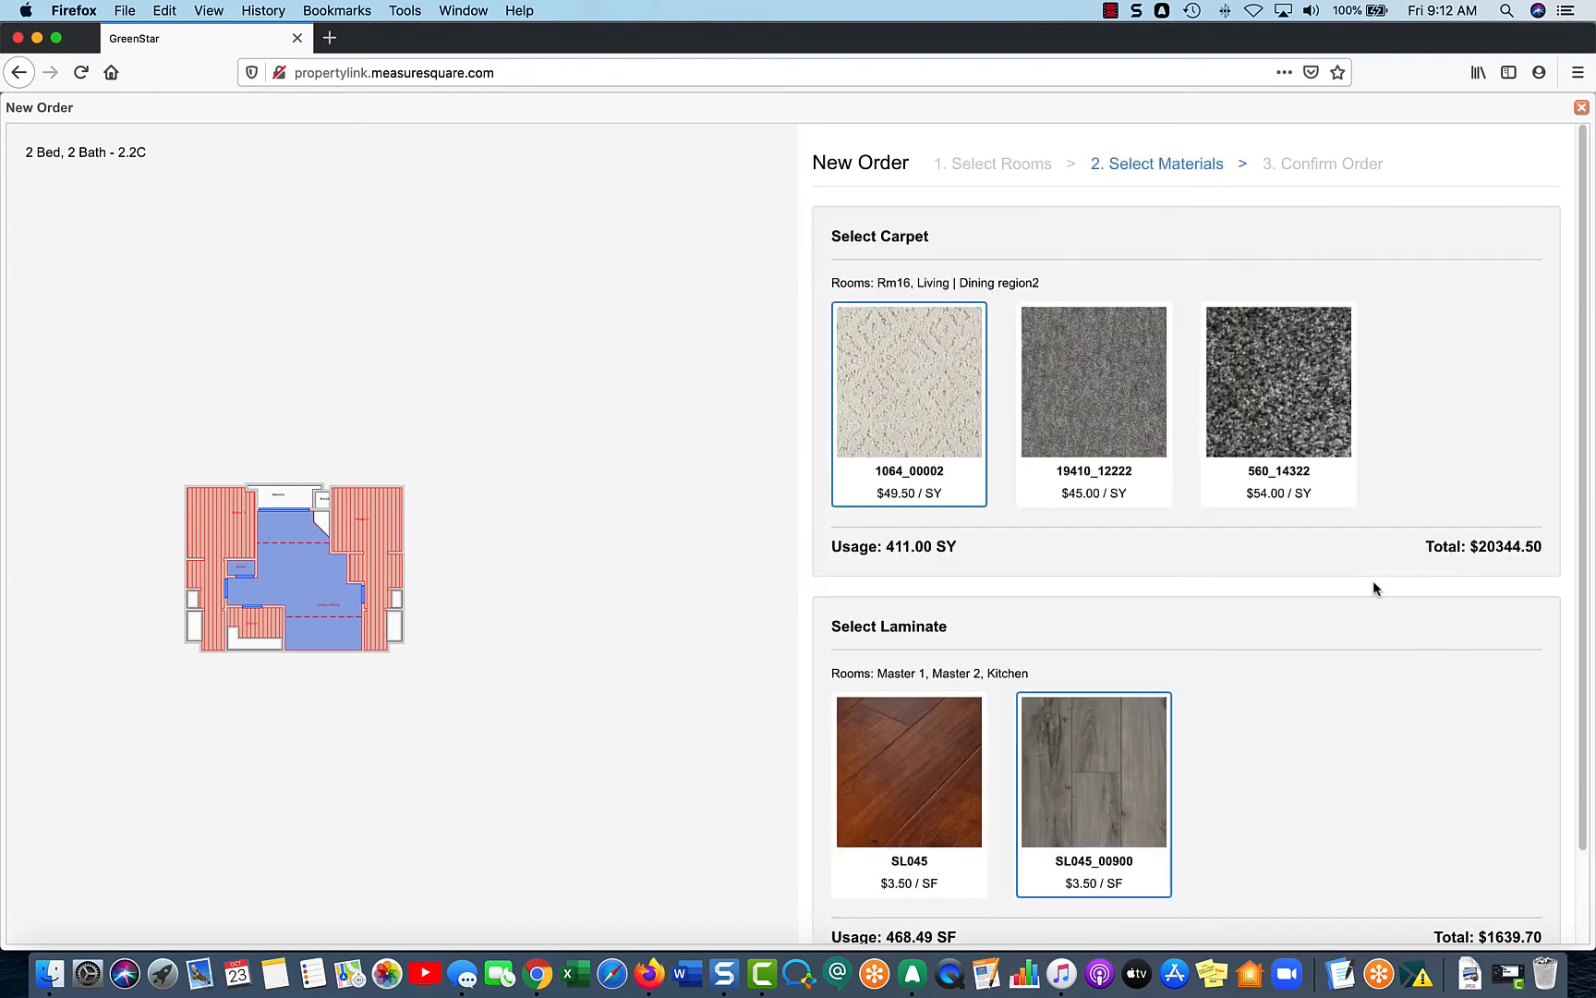
Choose carpet 19410_12222 for the order, keep laminate SL045_00900, and continue to order confirmation
scroll(1373, 581, down, 1)
scroll(1372, 582, down, 2)
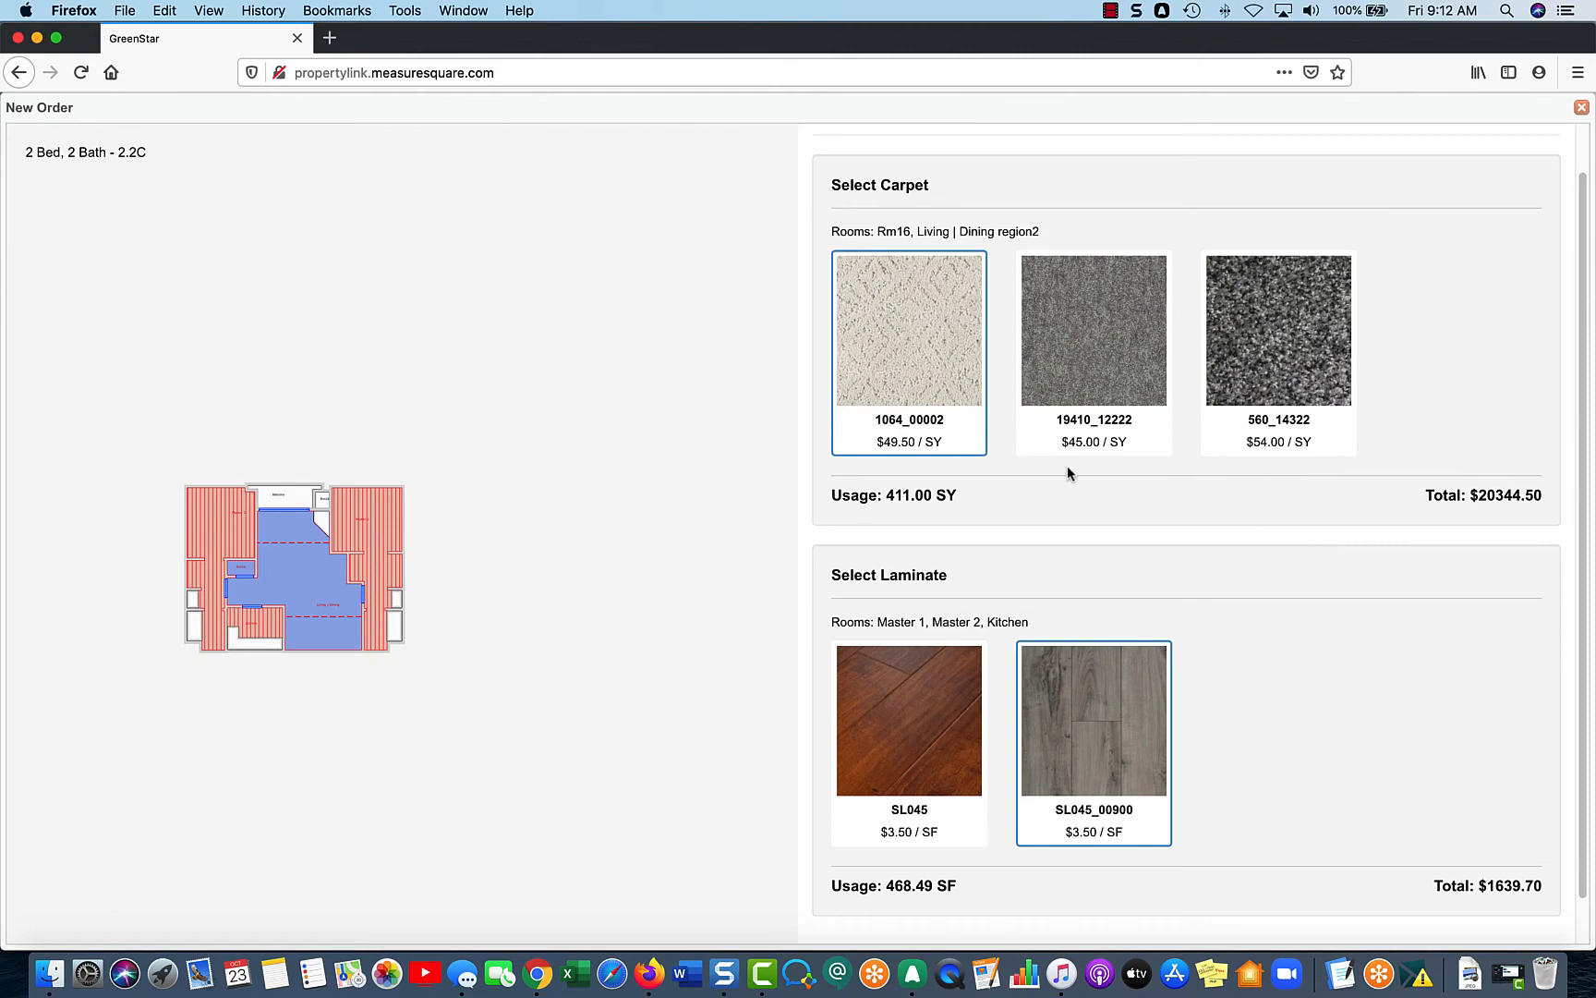
scroll(1093, 494, down, 2)
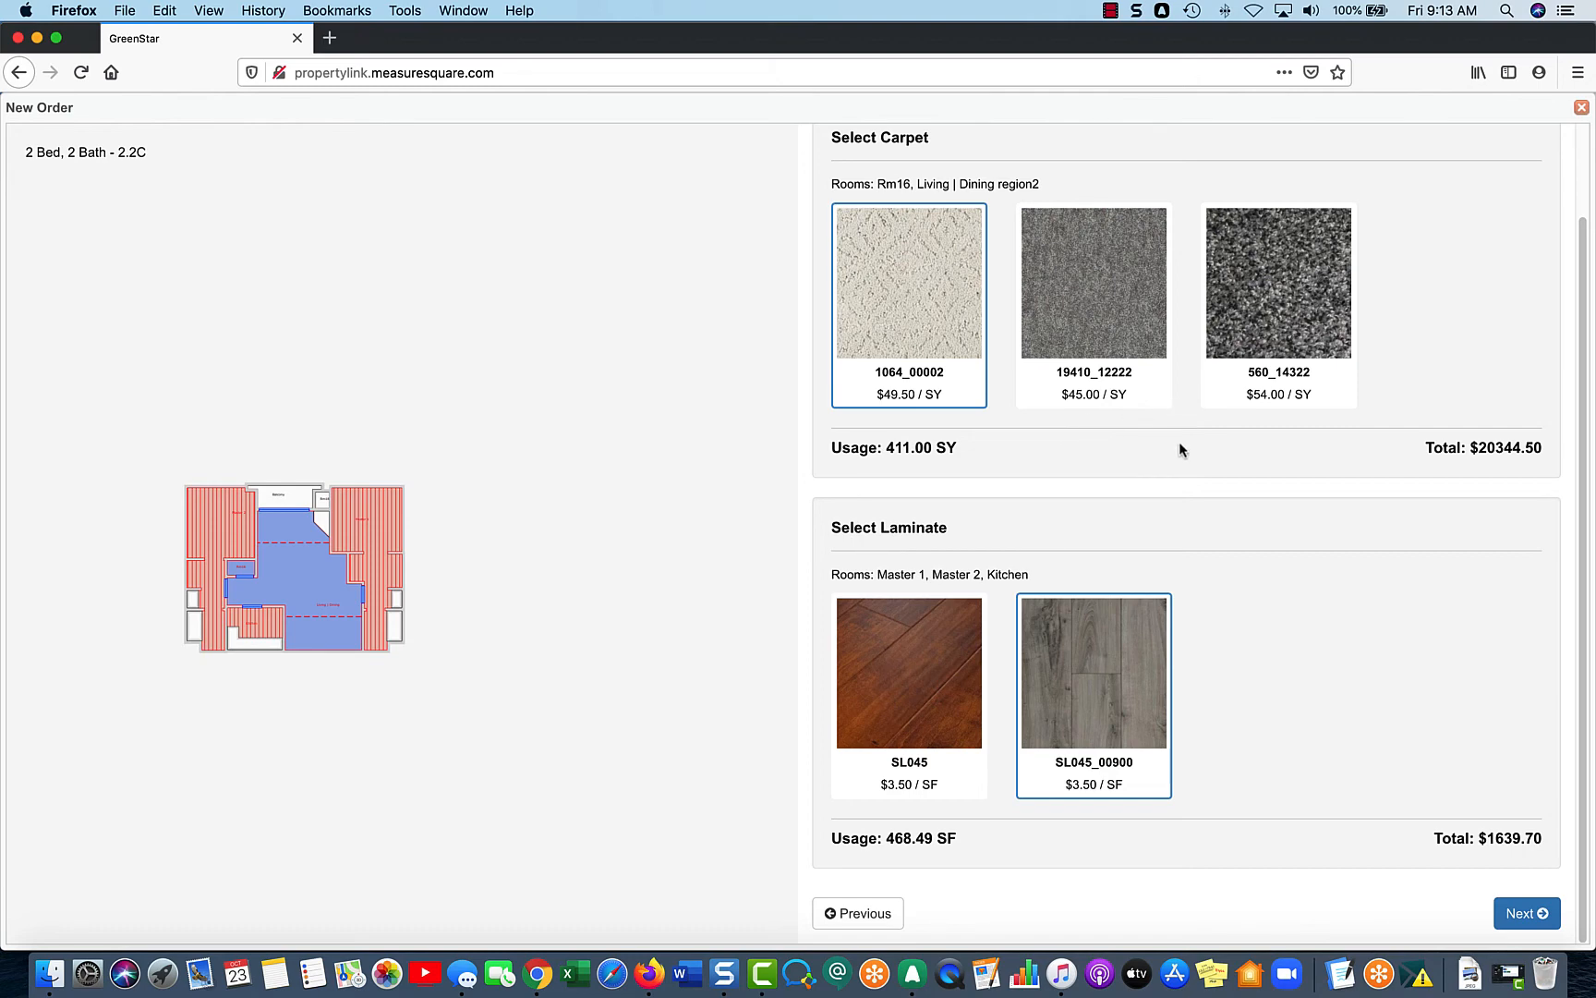
click(1129, 368)
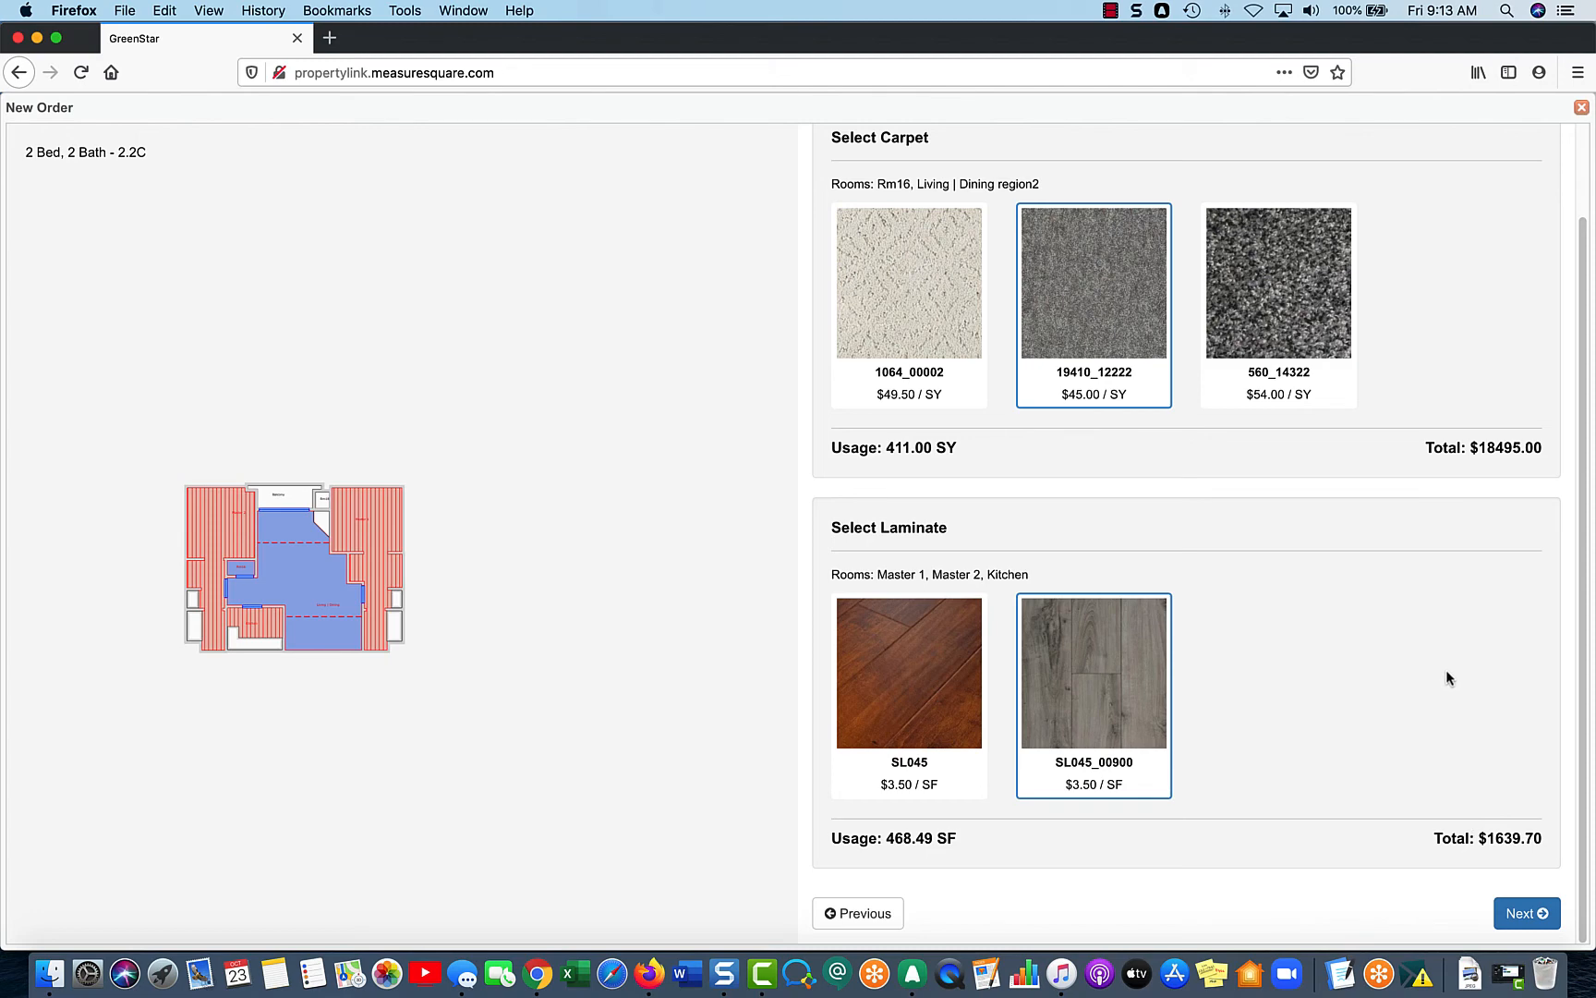
click(1526, 913)
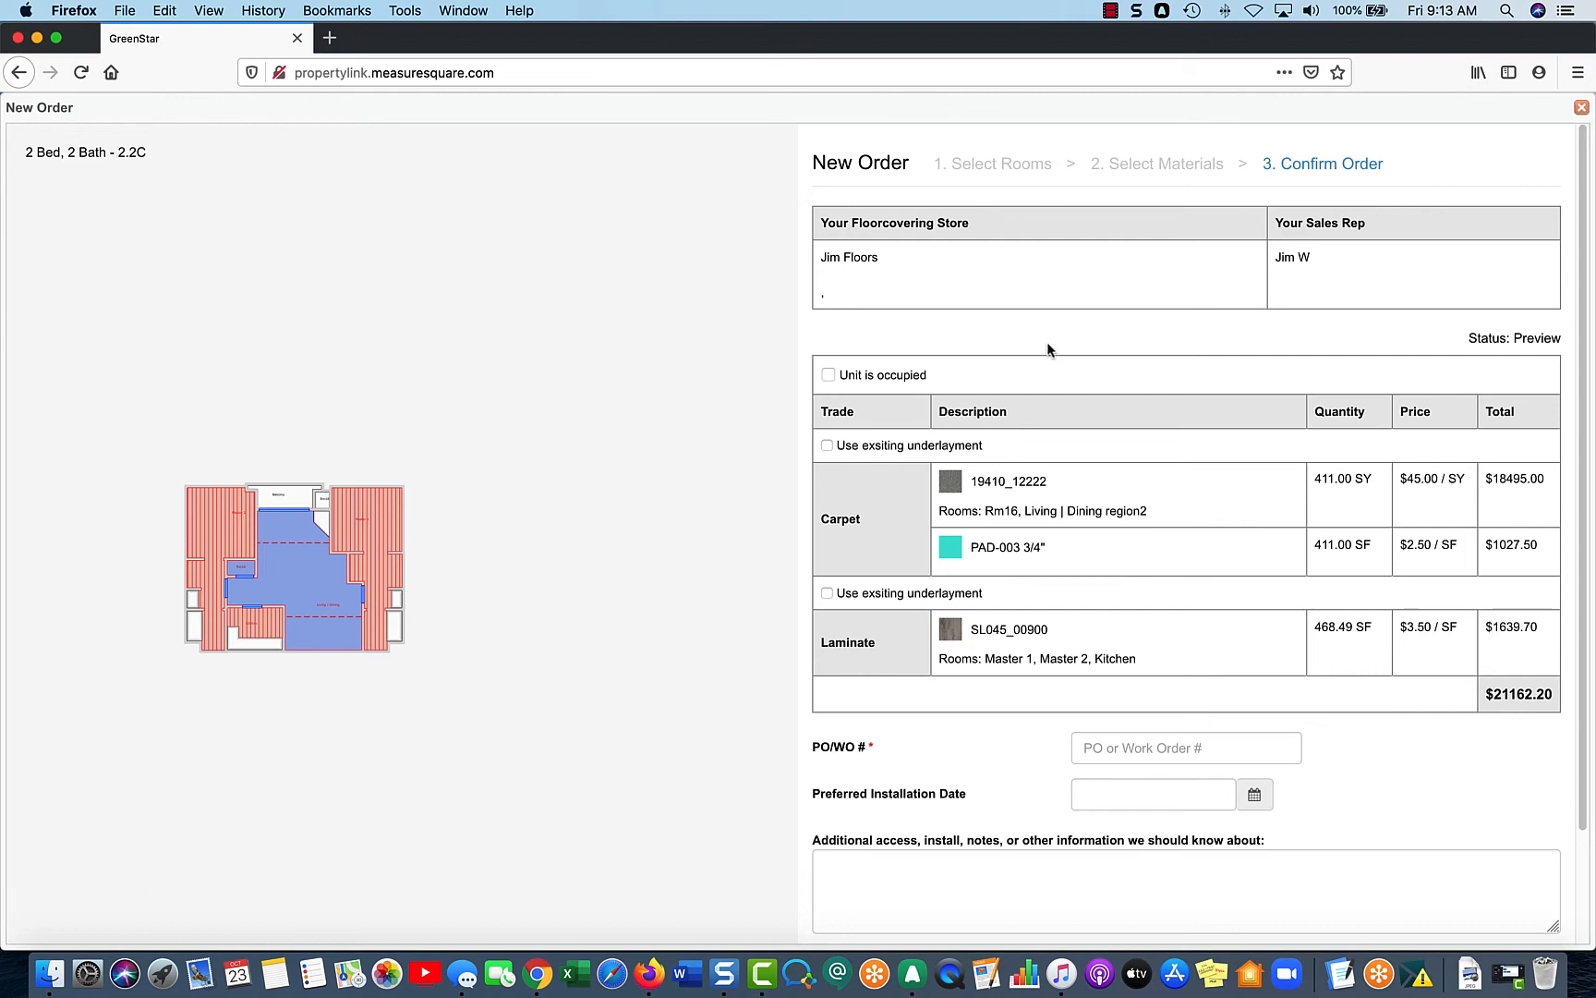
Mark the unit as occupied and use the existing underlayment for the carpet
click(871, 376)
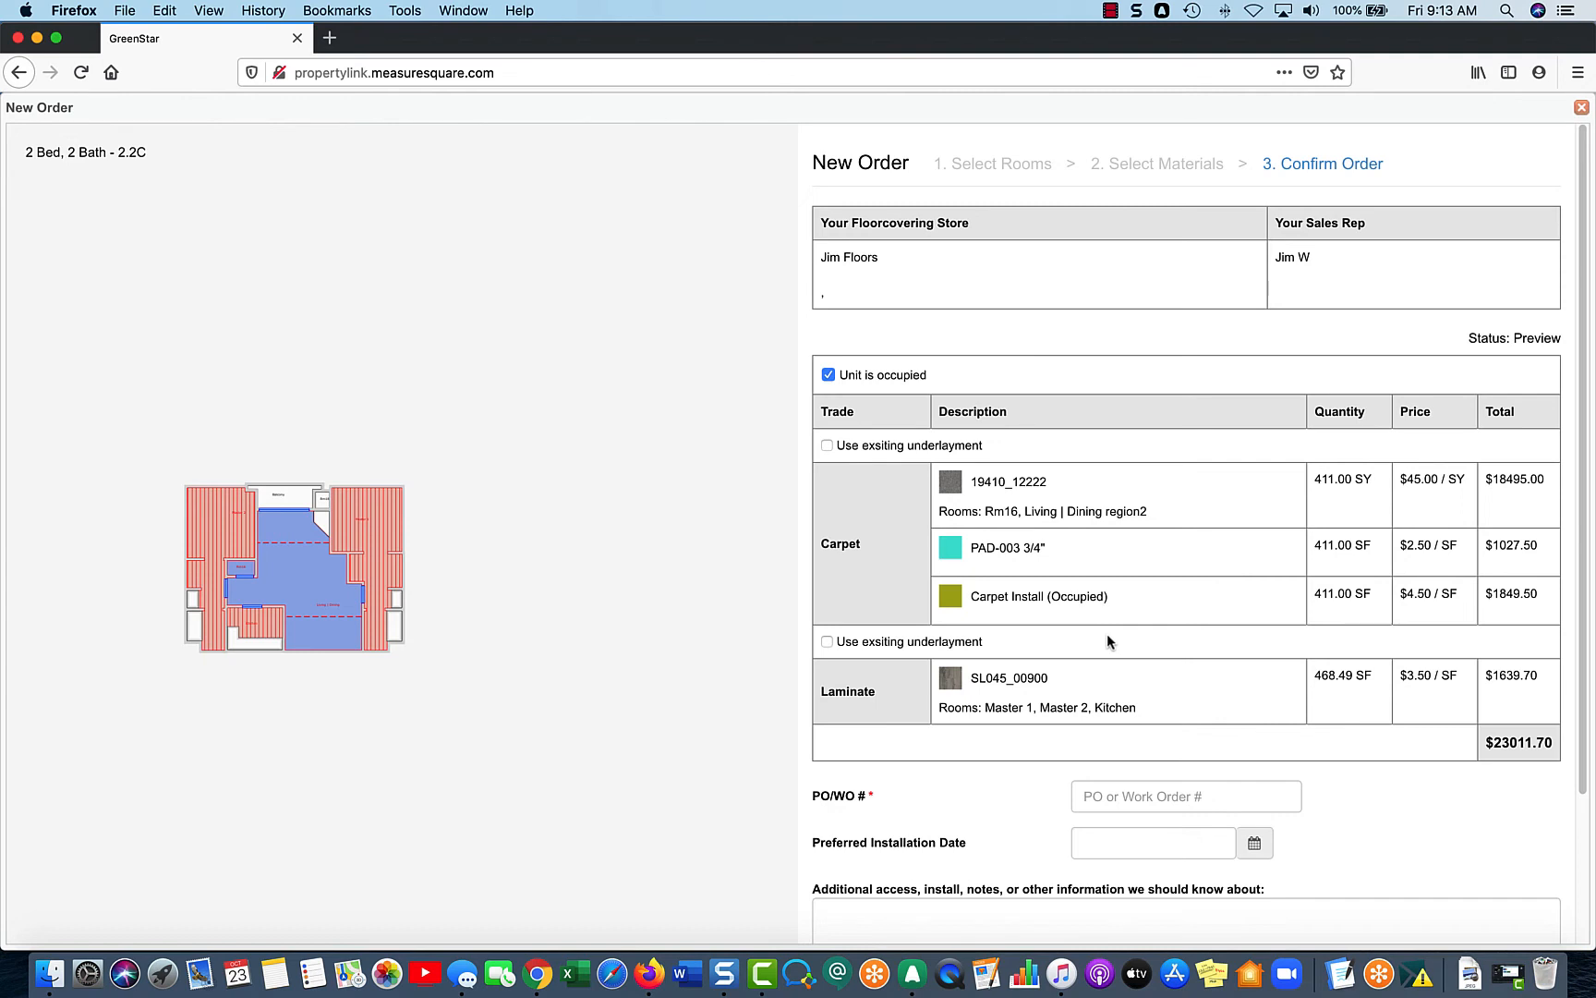
click(827, 445)
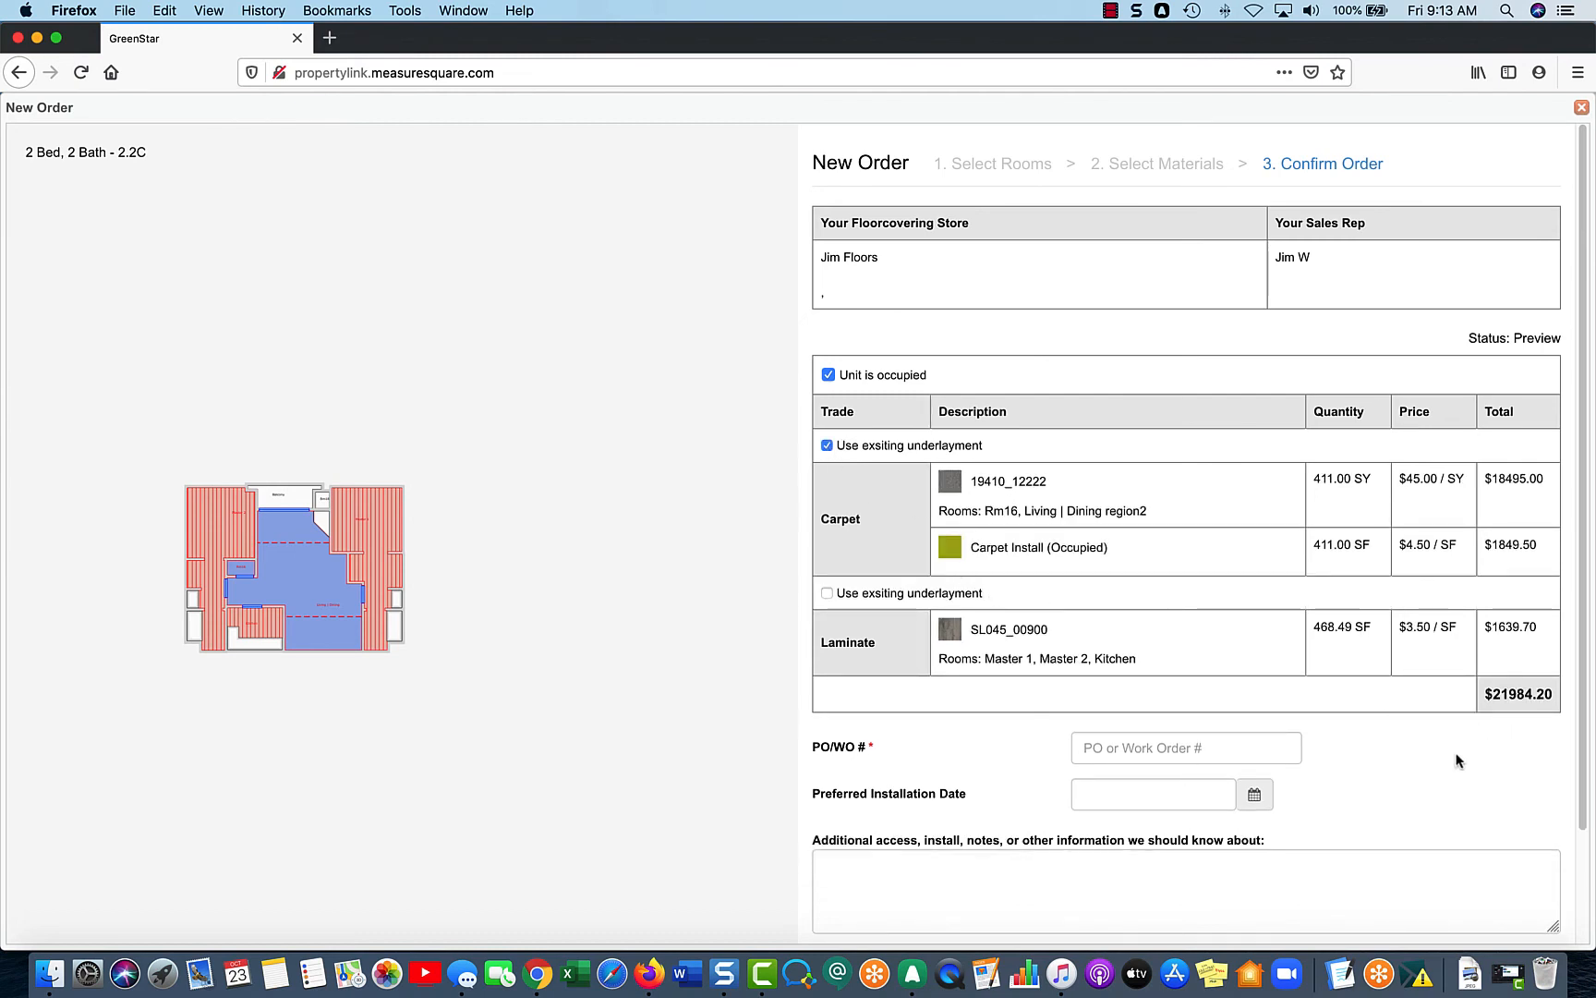
scroll(1456, 760, down, 1)
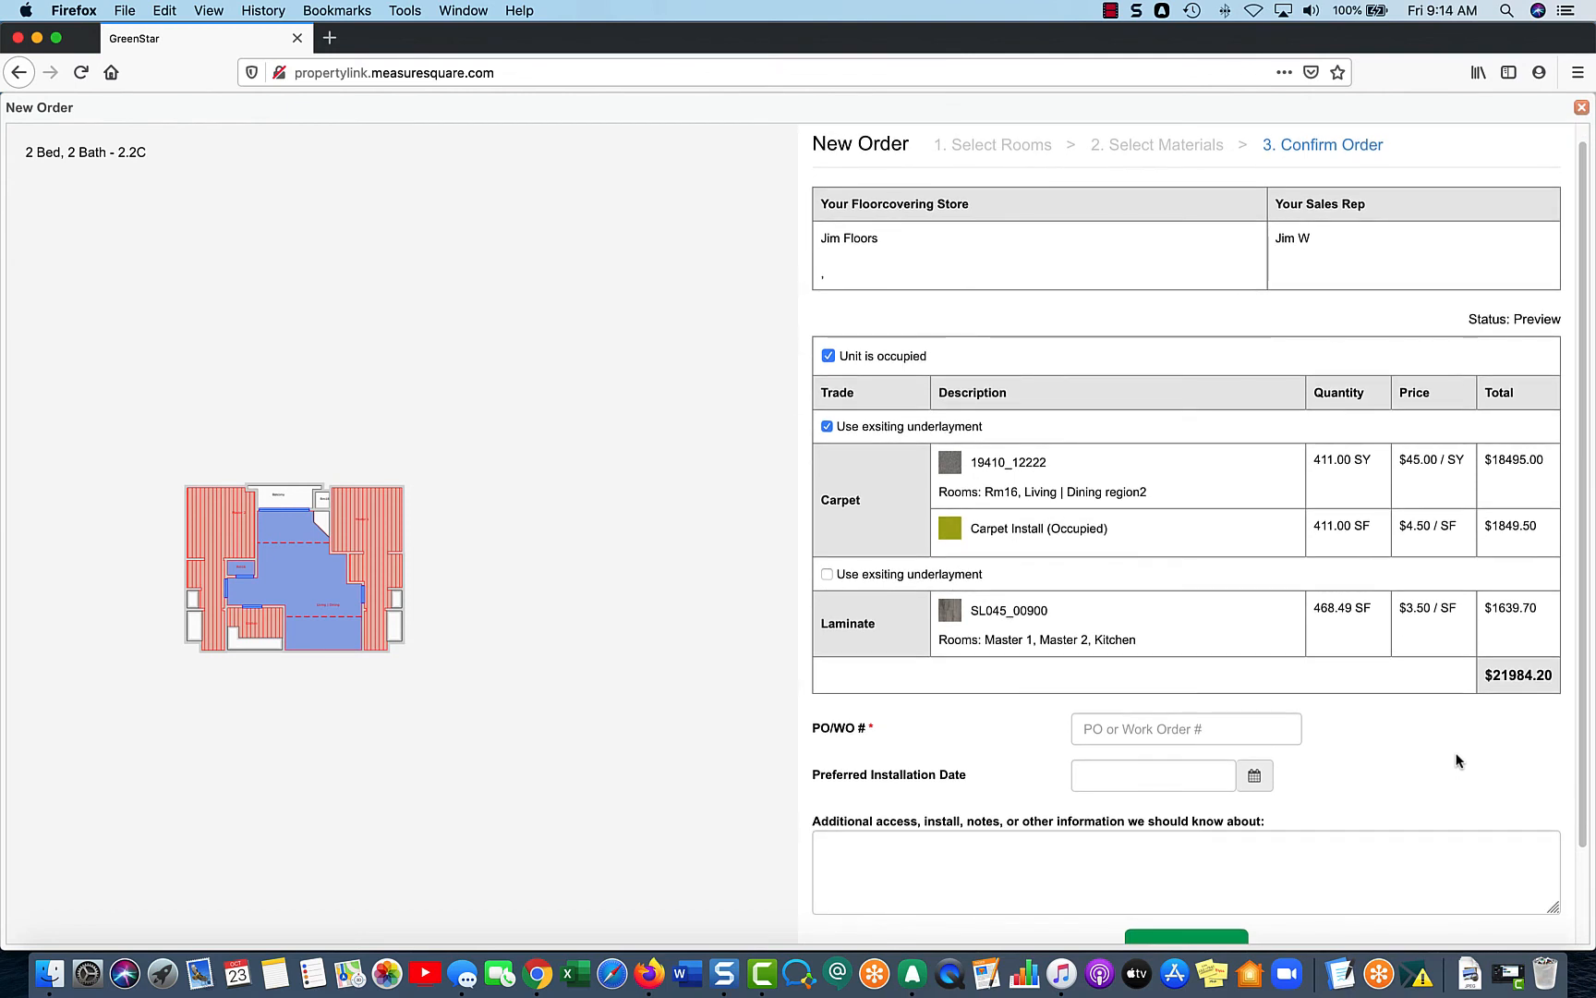
scroll(1457, 760, down, 3)
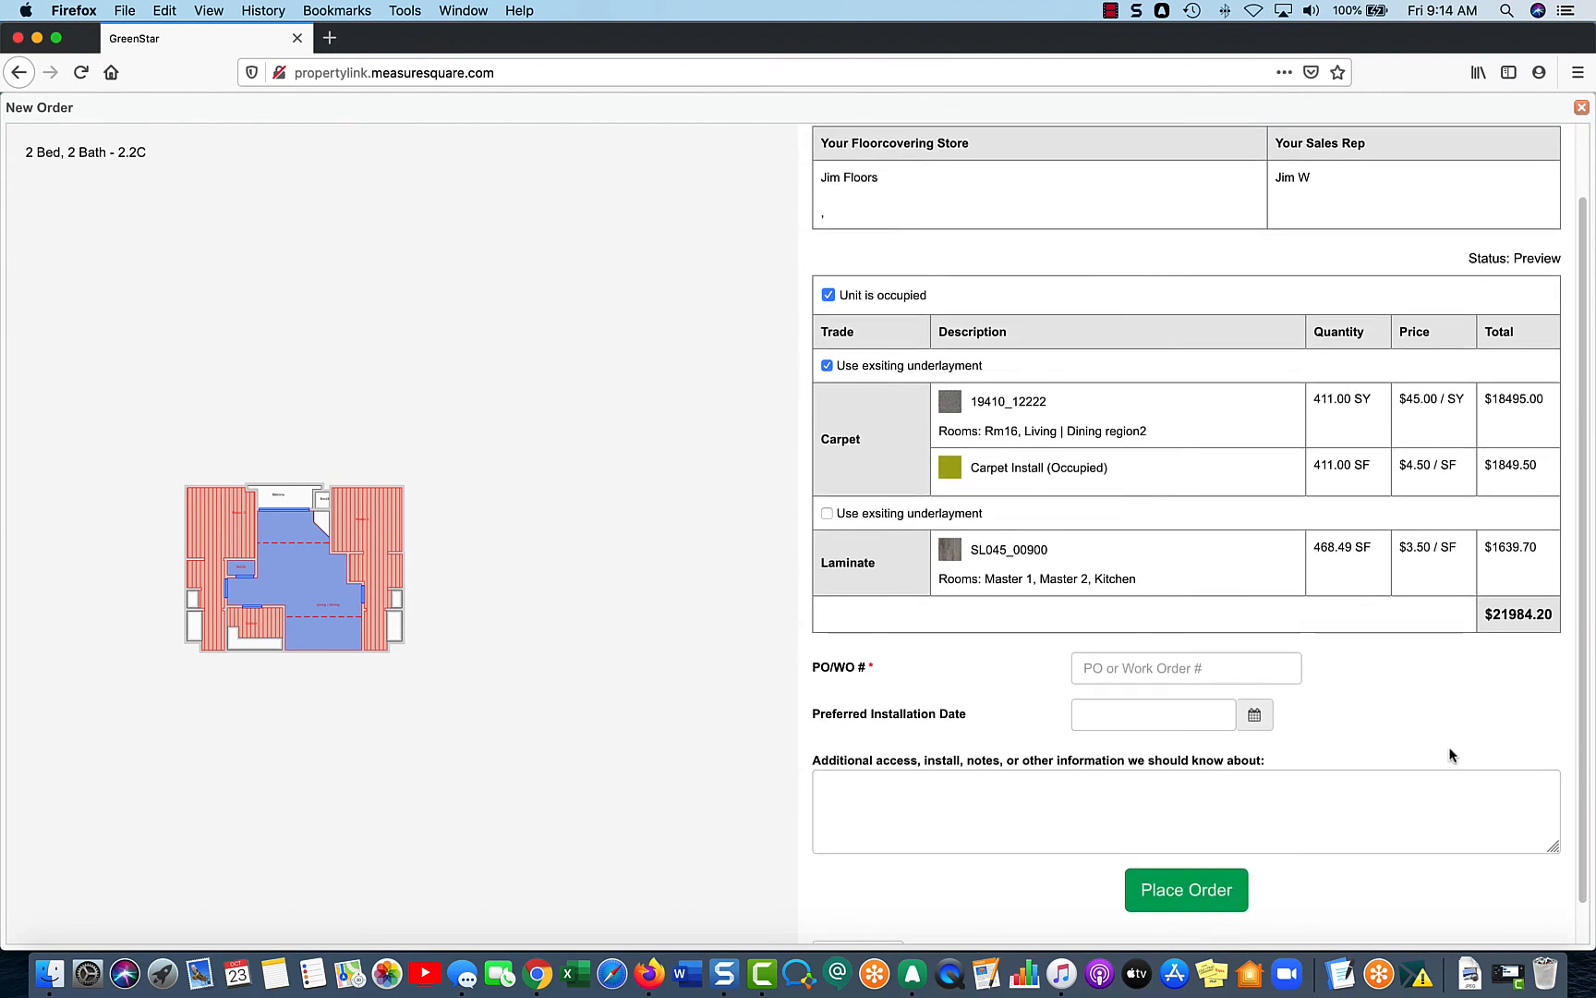
click(1258, 617)
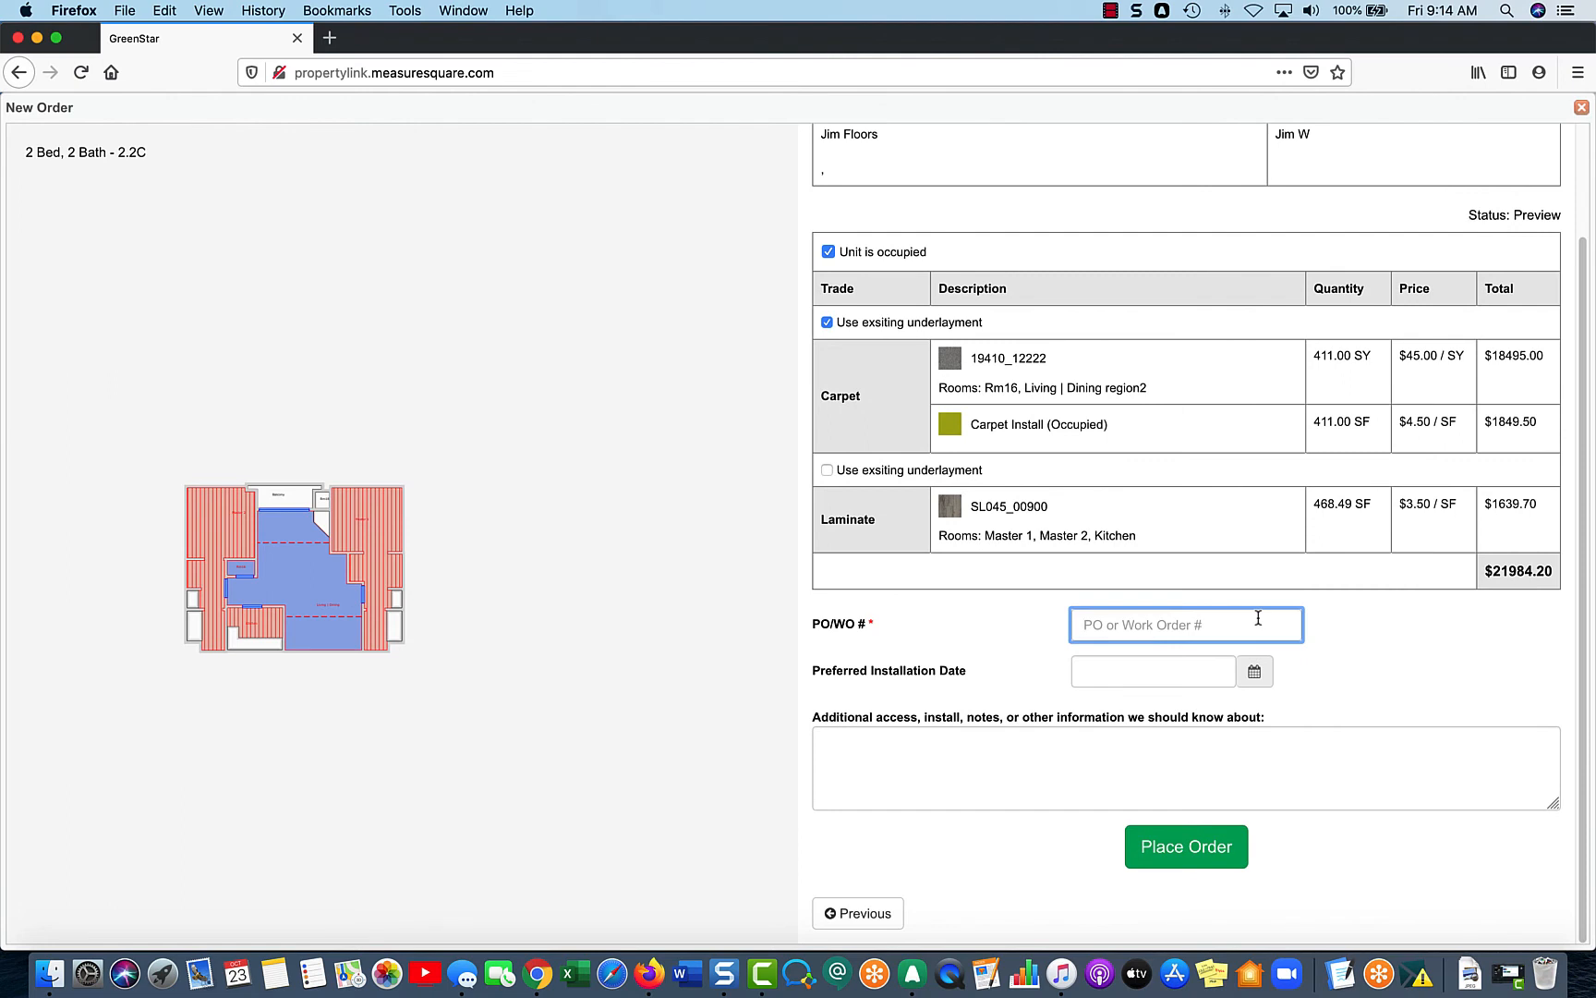
text(56789)
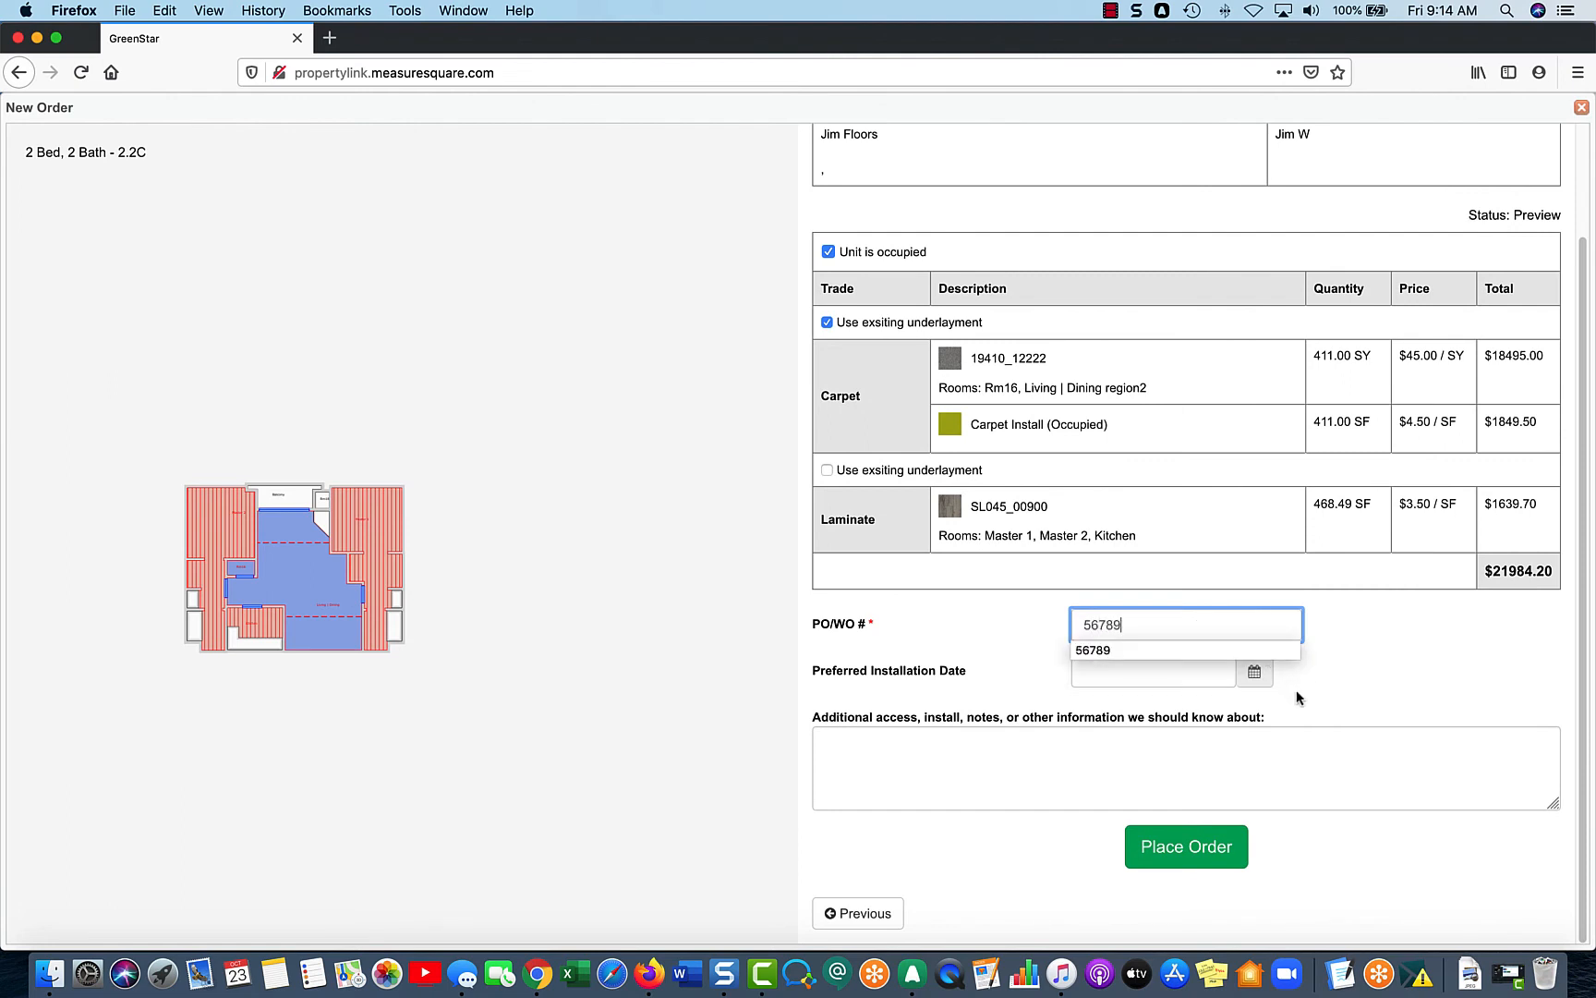
click(1182, 674)
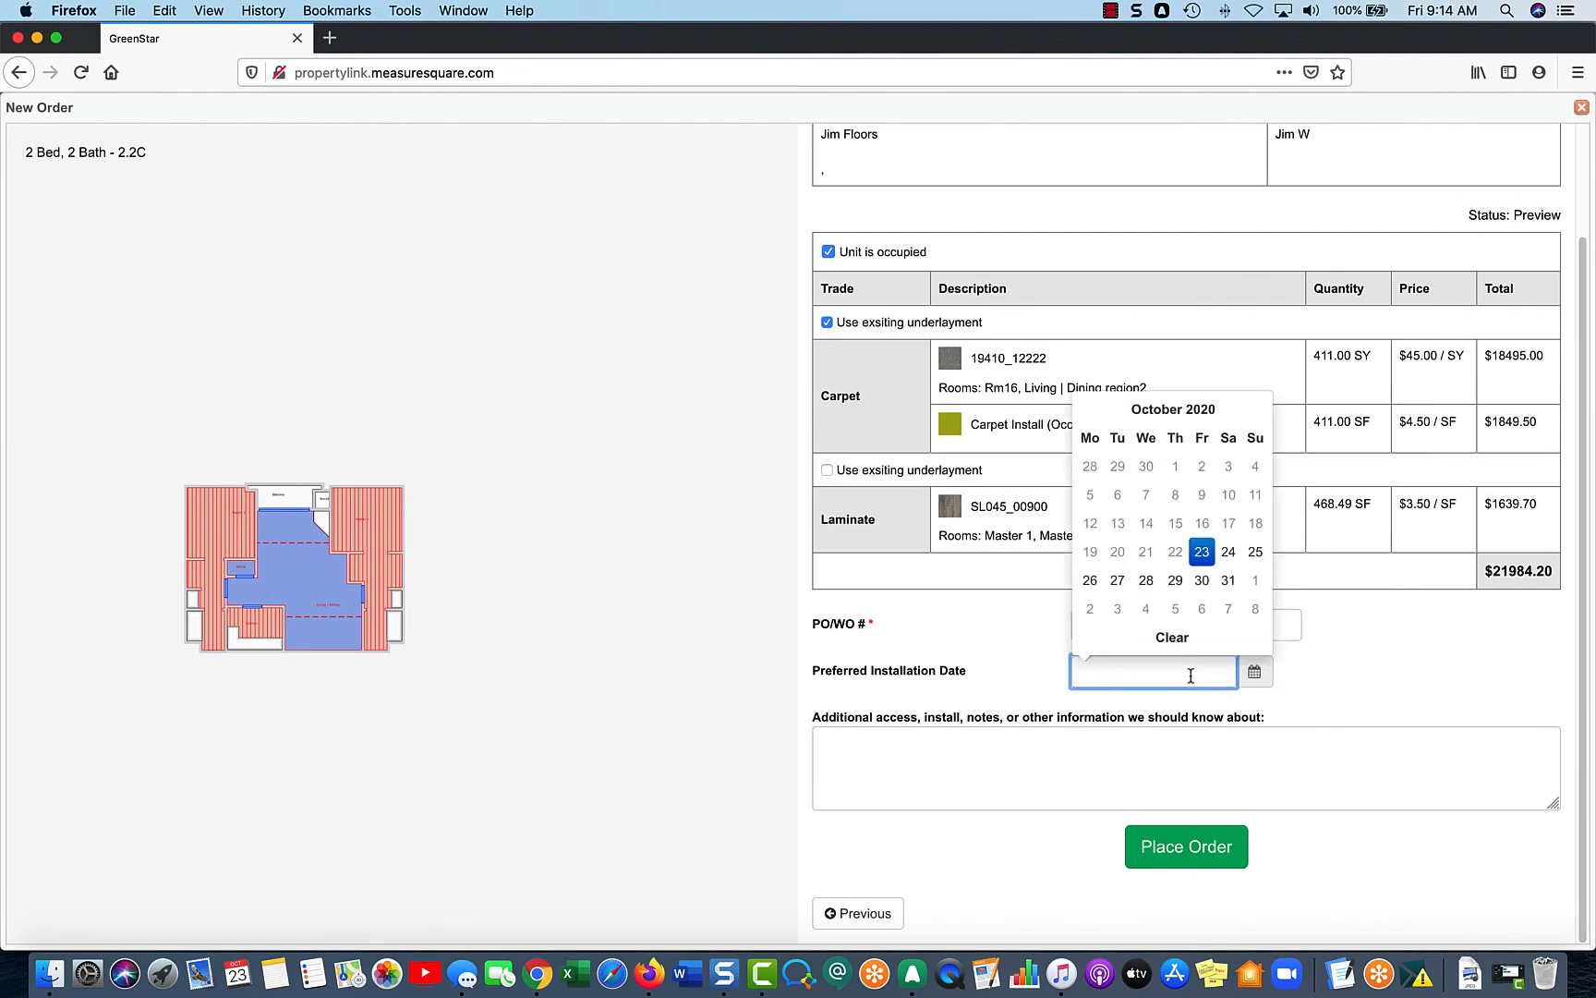
click(1118, 580)
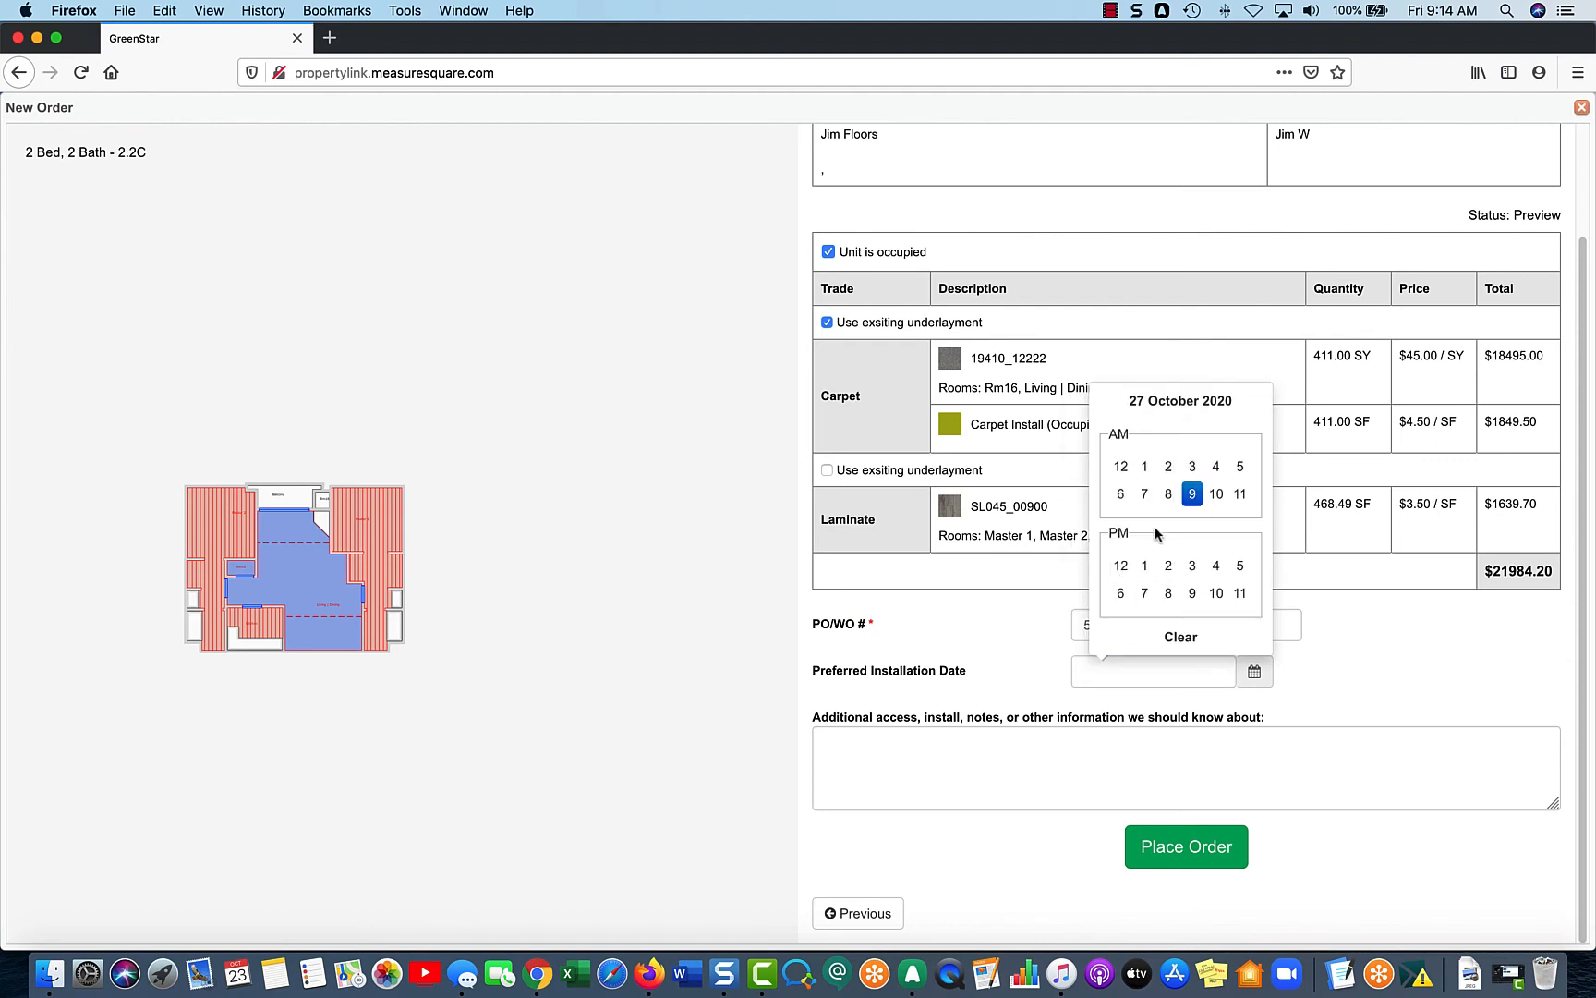
click(1192, 496)
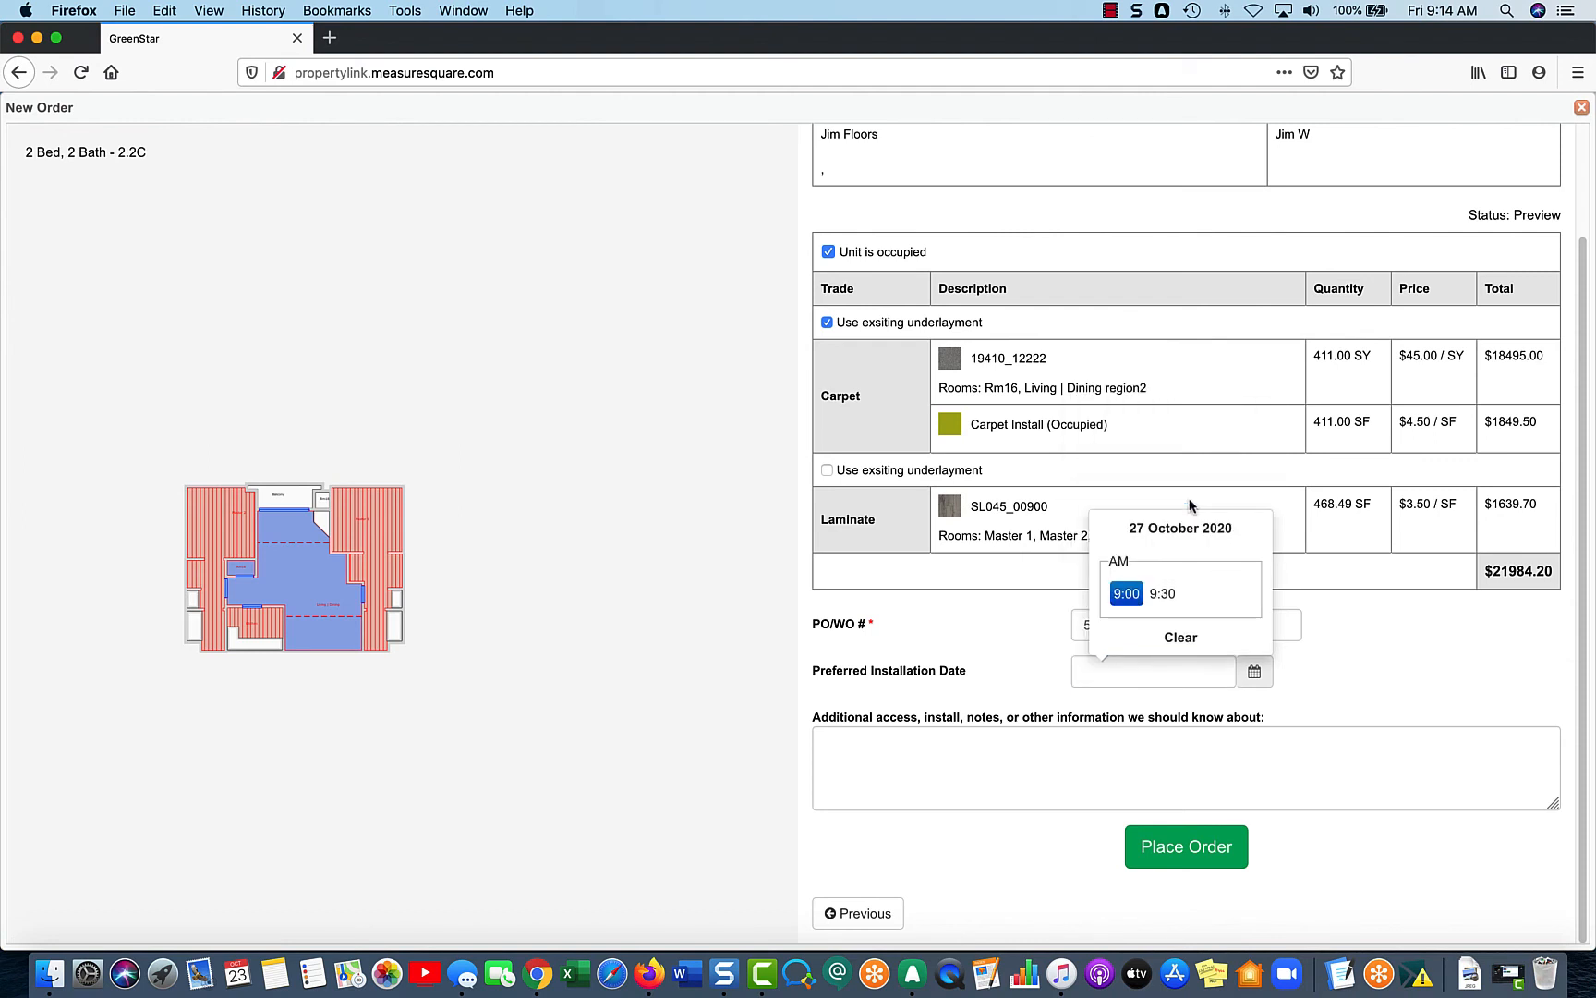
click(1163, 596)
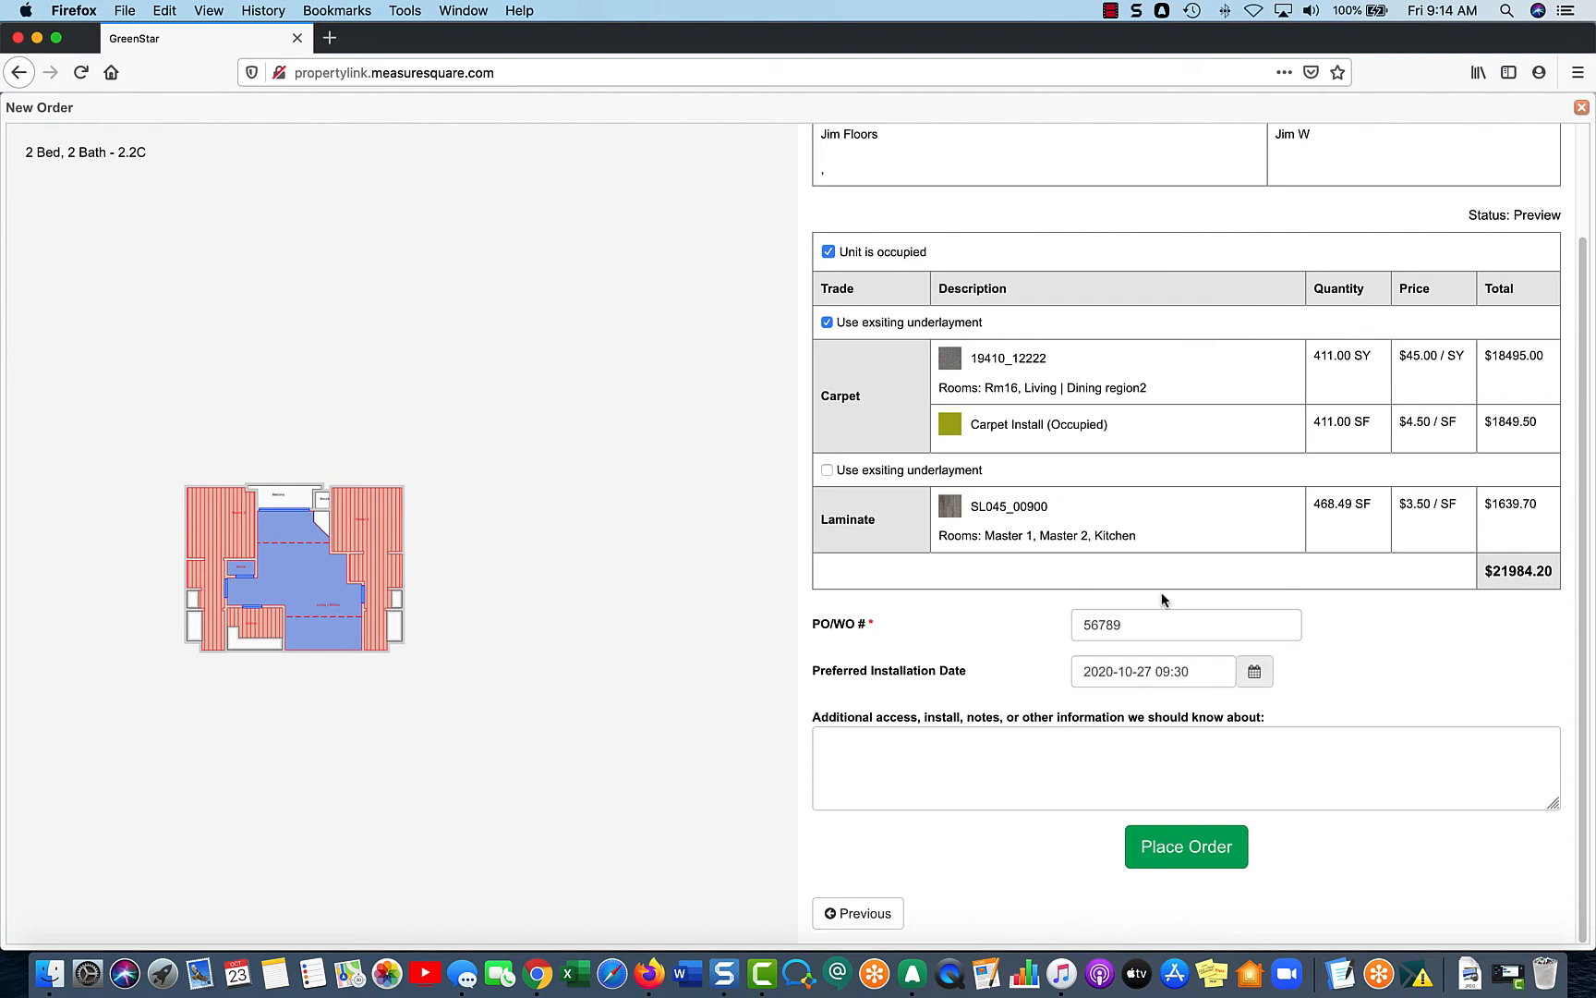
Add the note "Store furn. in the garage" to the order and place it
click(986, 753)
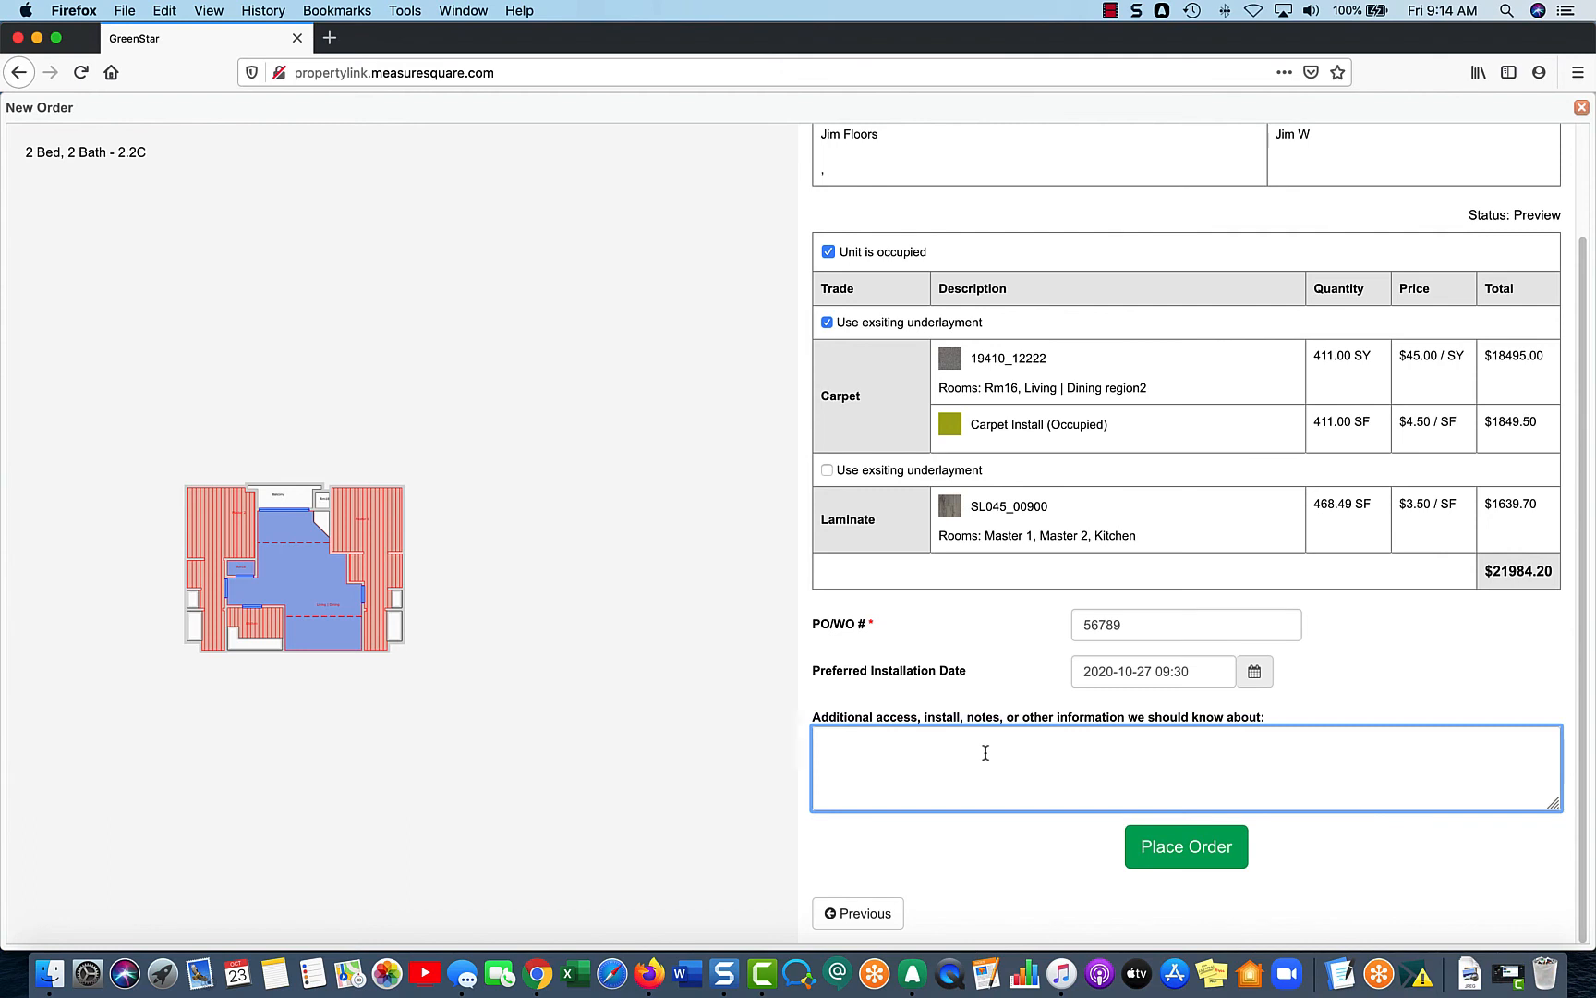
text(Store furn. in the garage)
click(1204, 852)
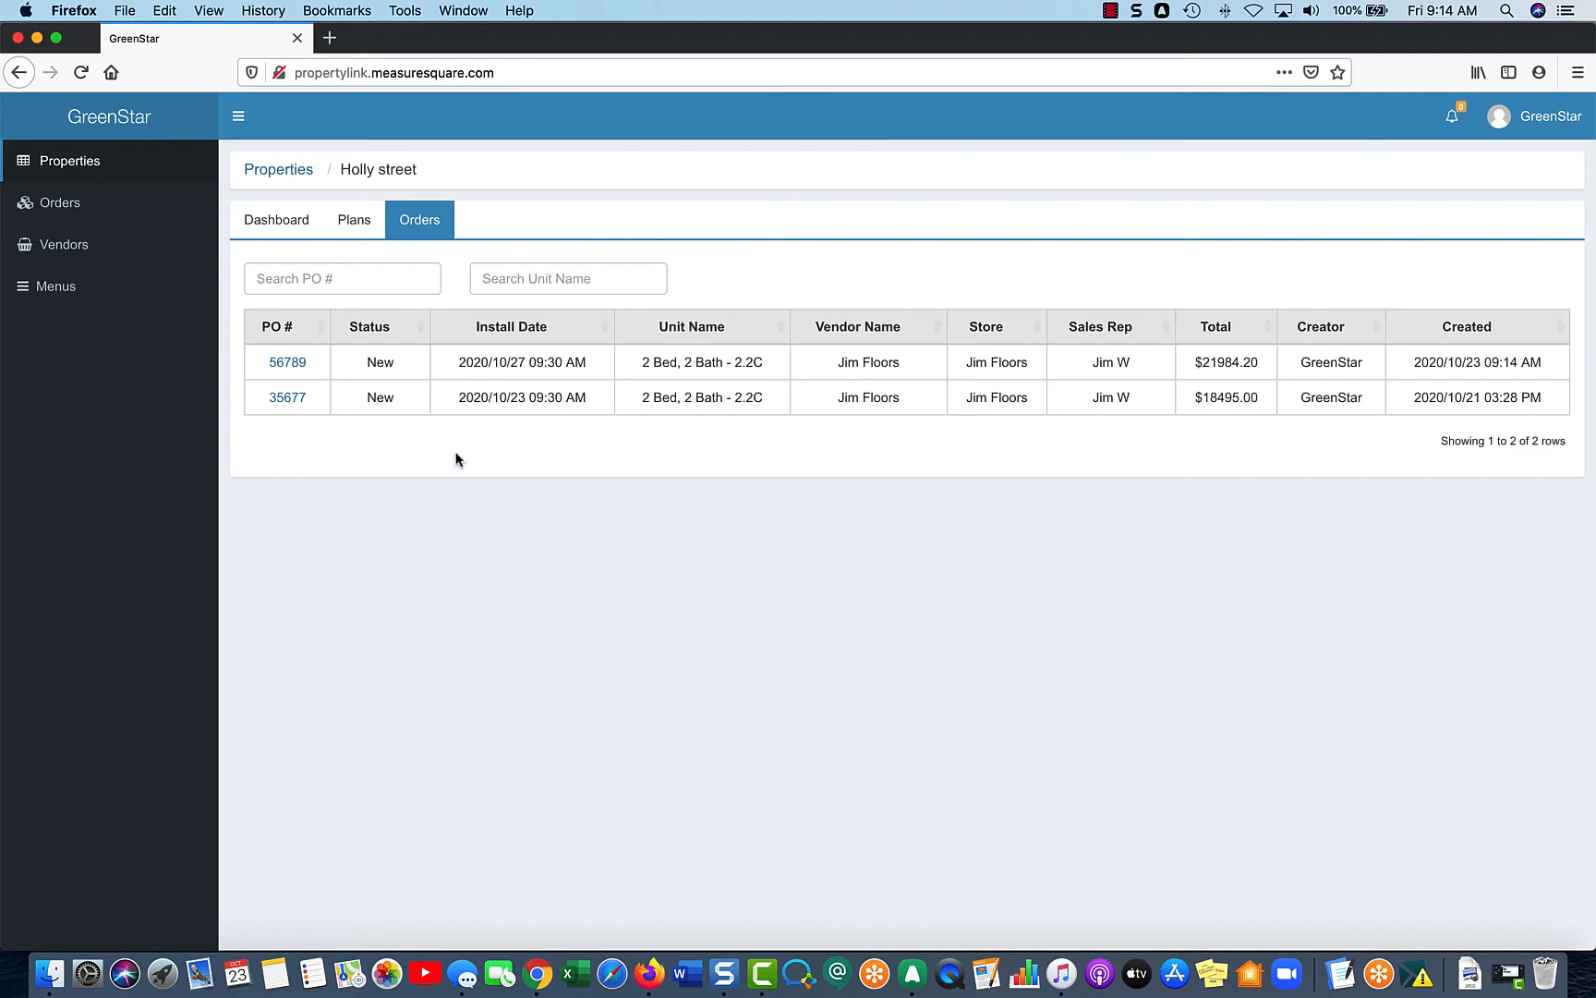
Switch to the Jim Floors account in Chrome and open the newly placed Holly street order's details
key(ctrl+Up)
click(943, 361)
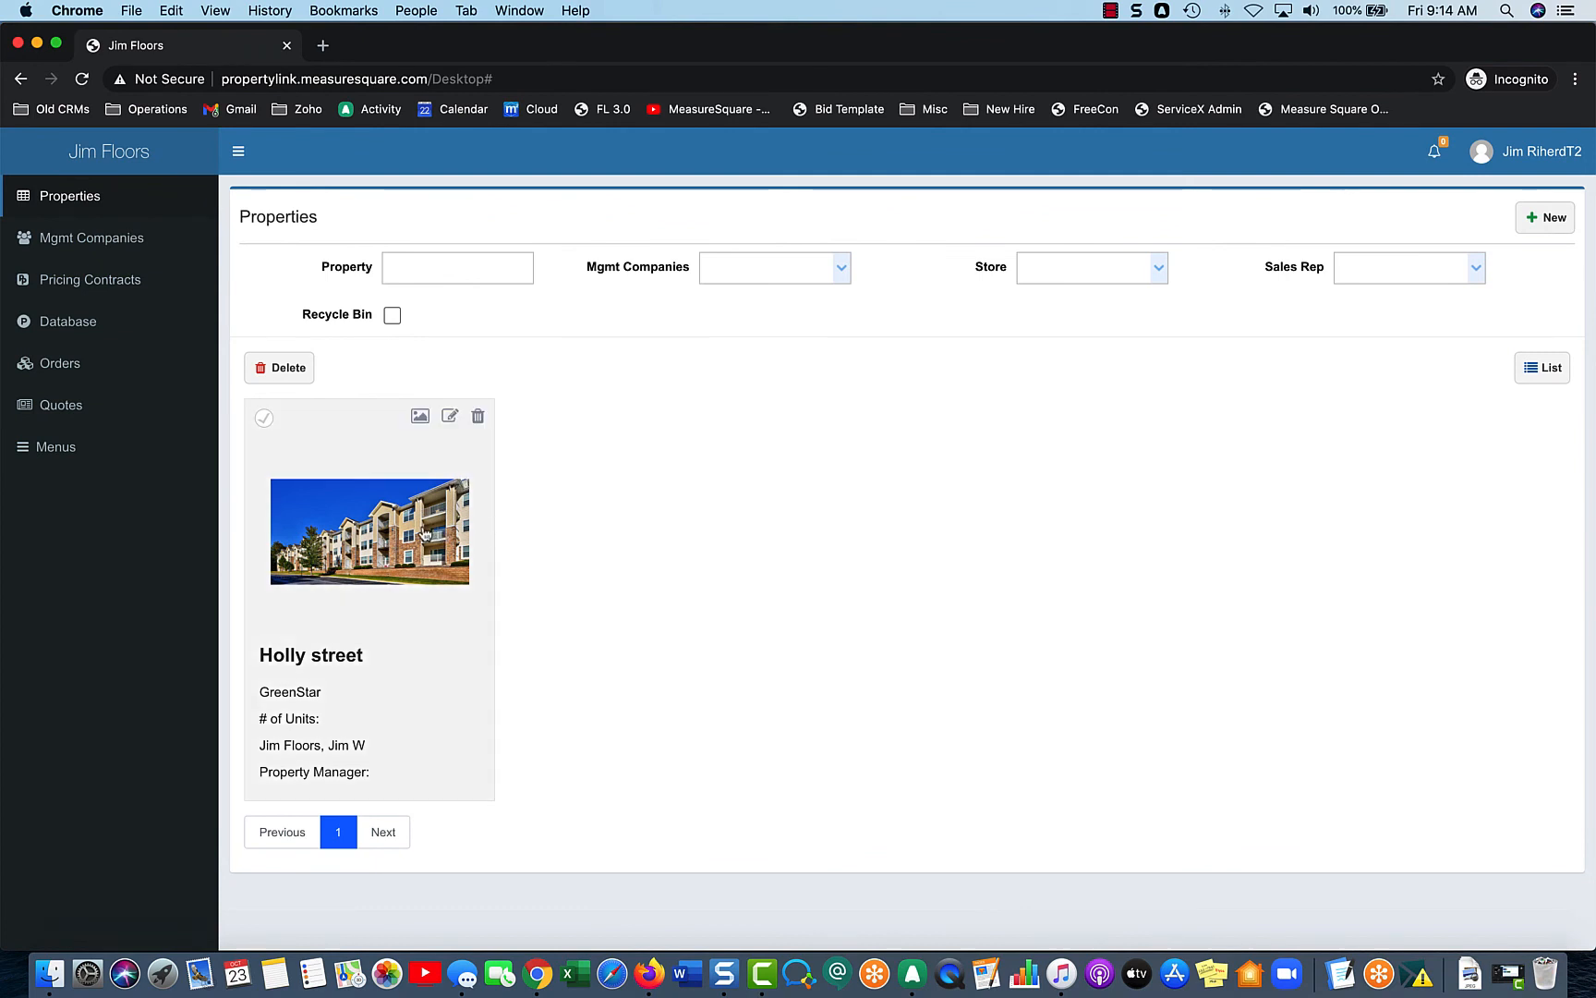
click(75, 364)
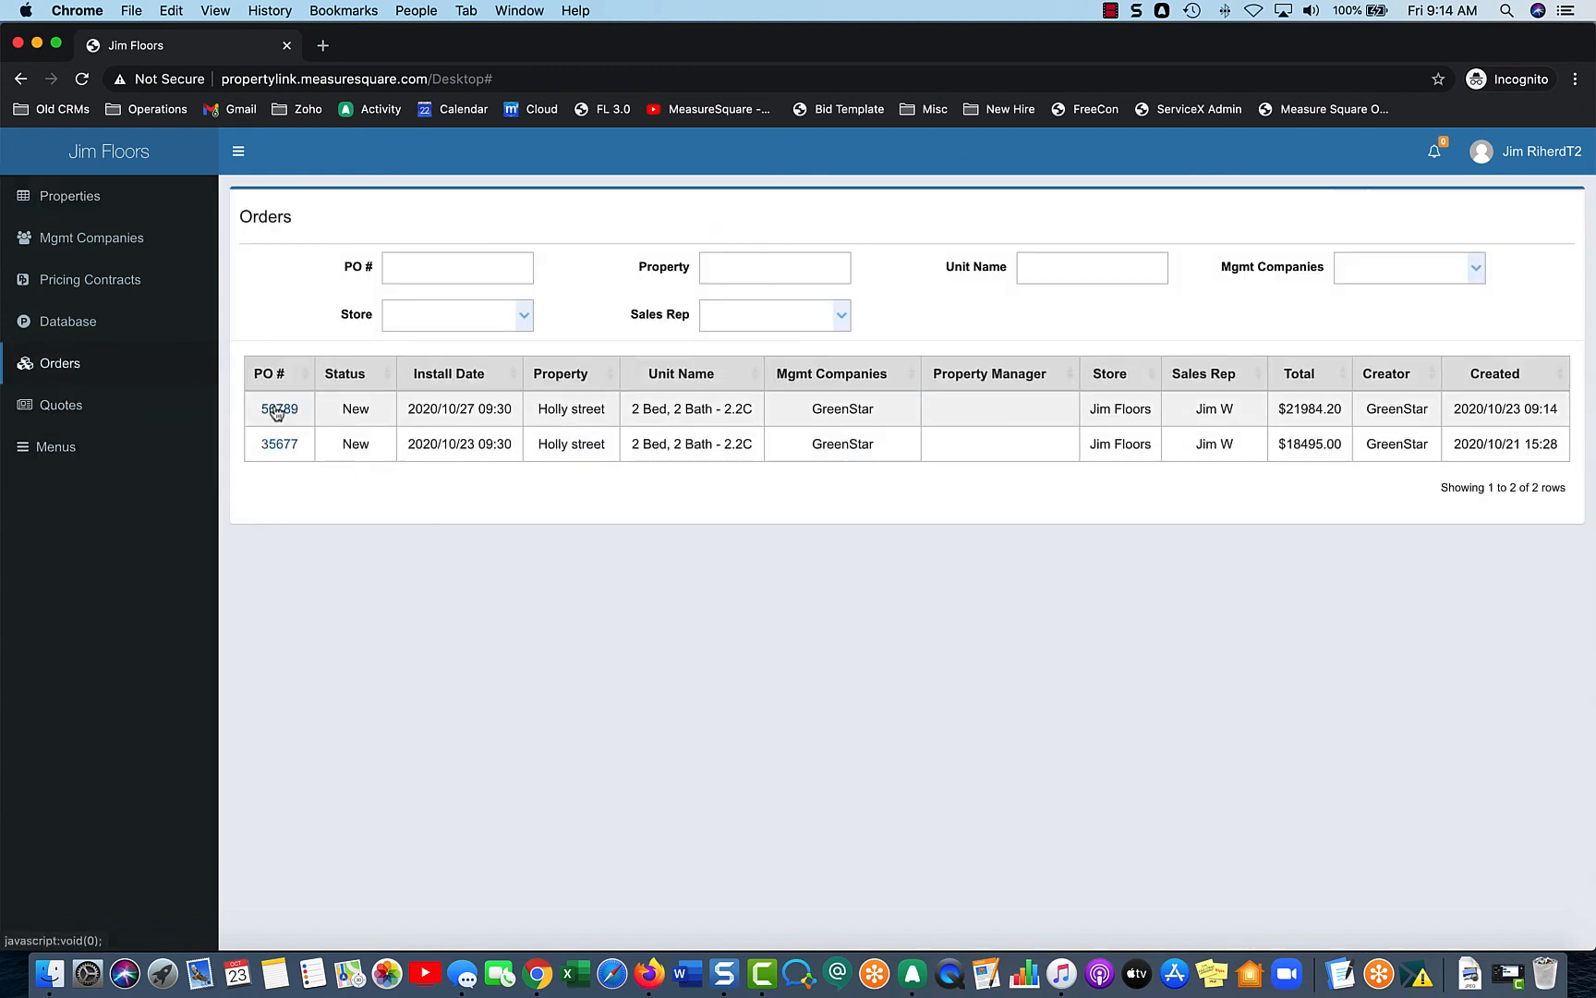
click(276, 409)
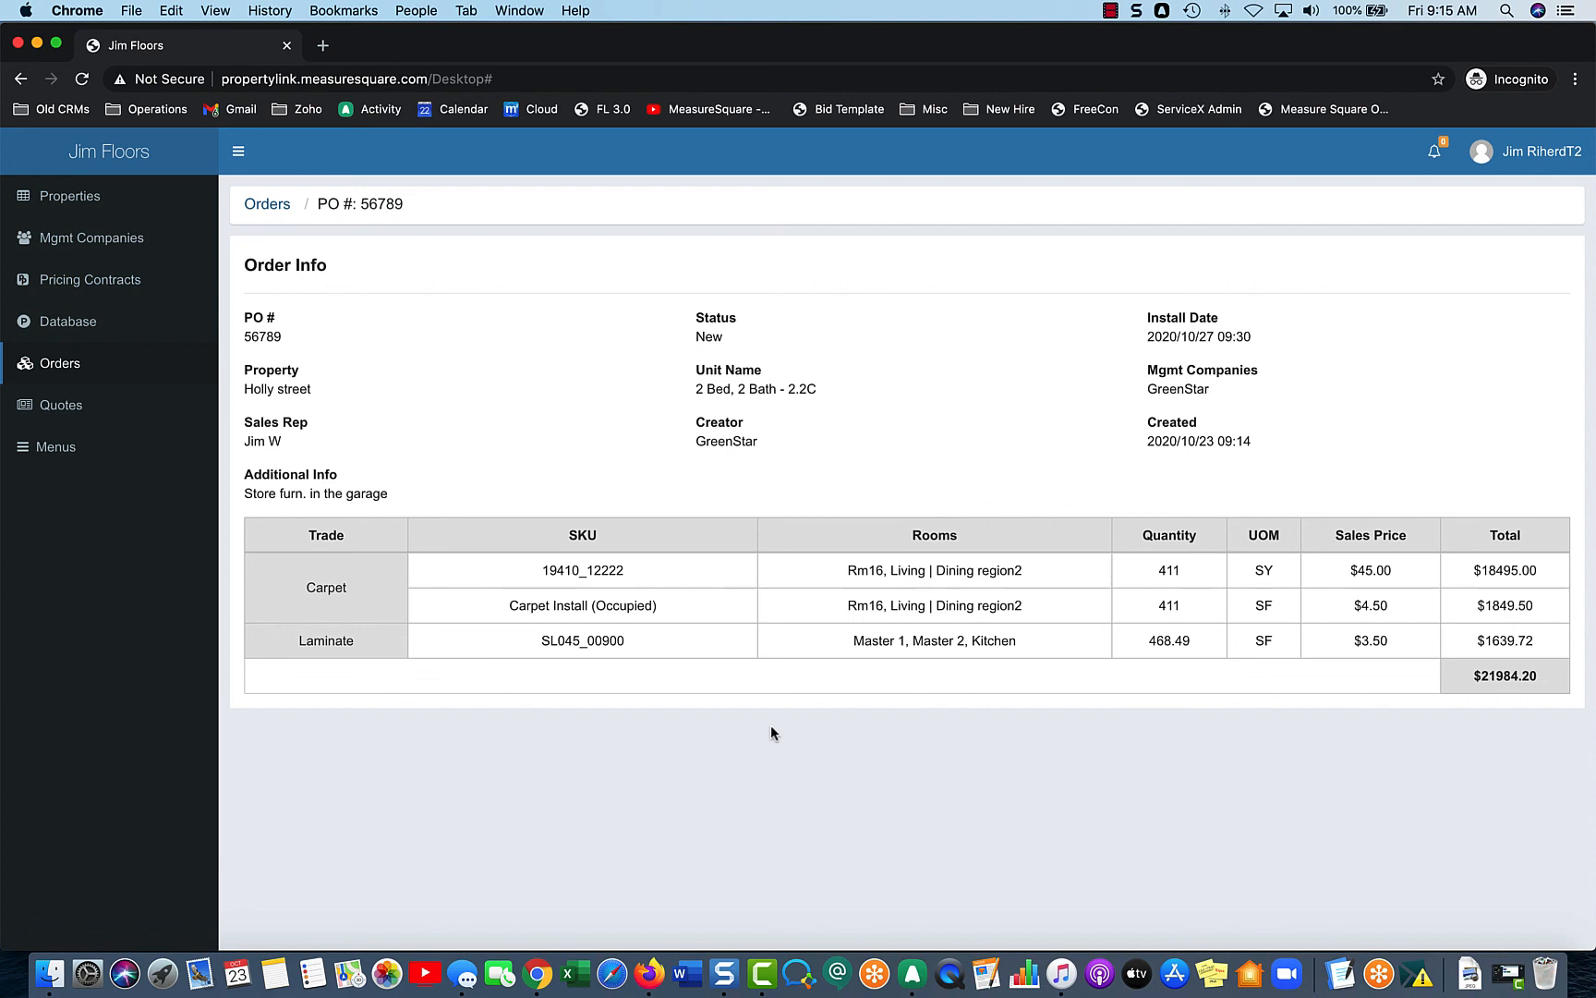
key(super+Tab)
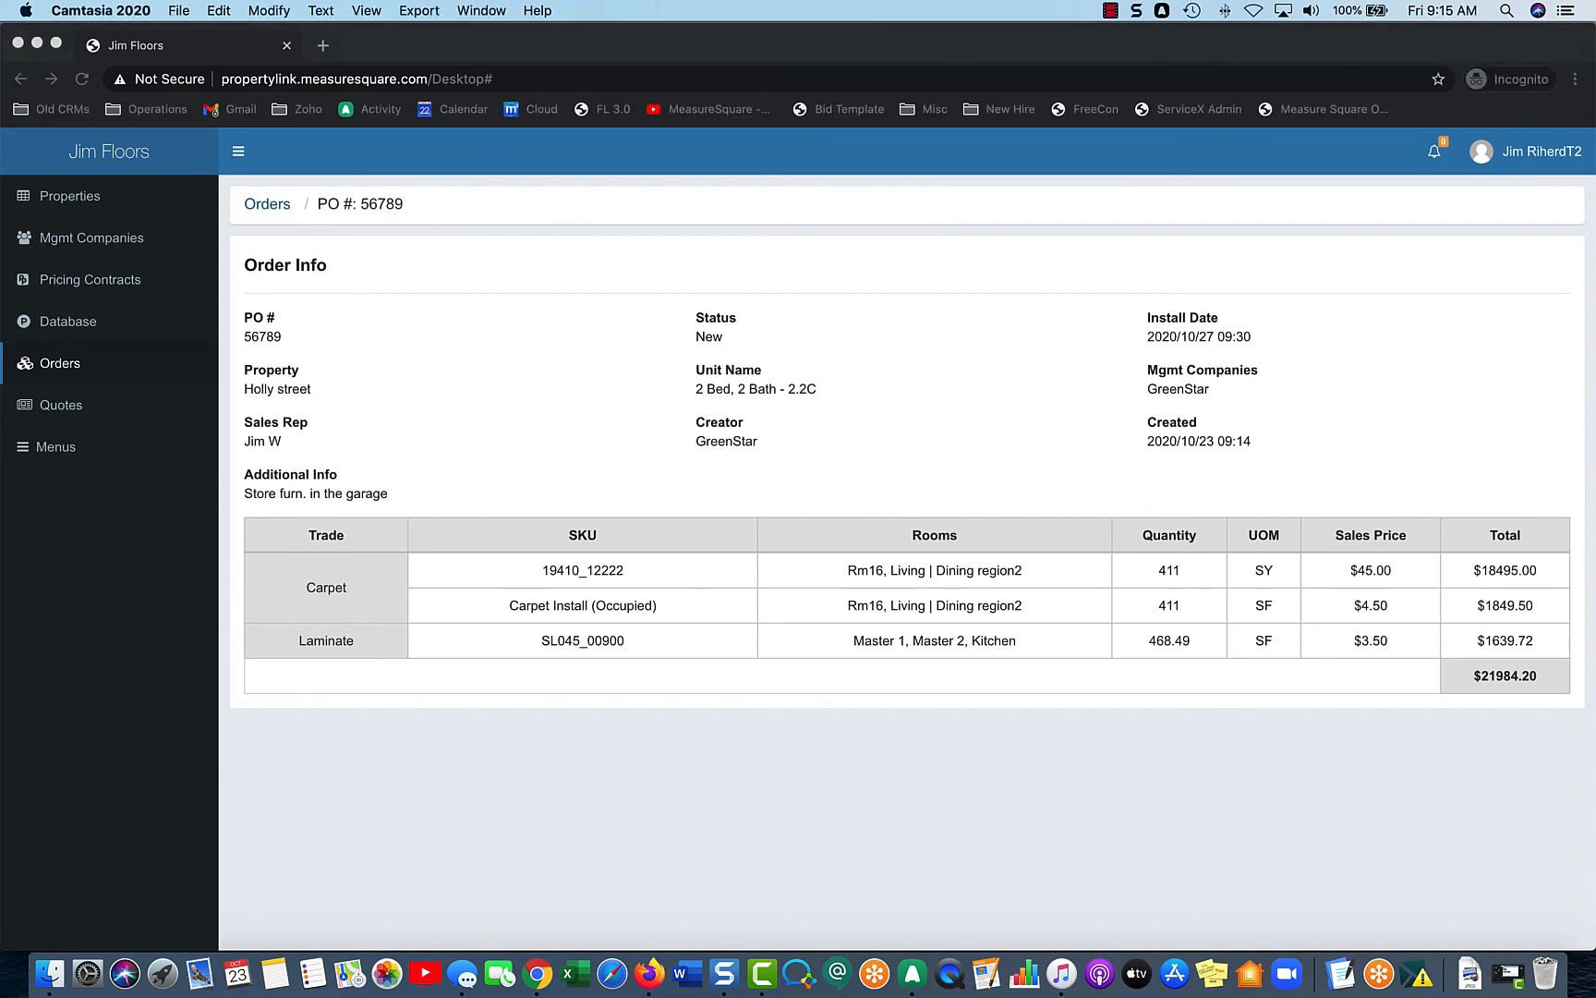